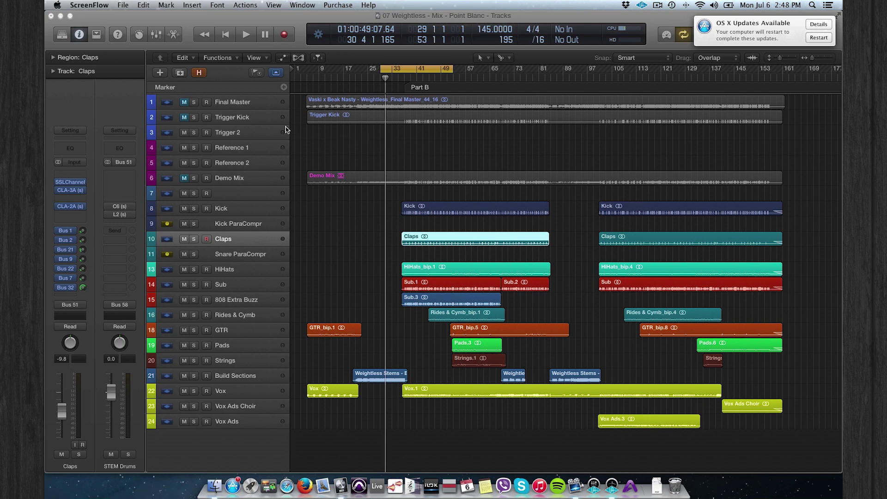
- Solo the Final Master track and play the song's build-up into Part B as a reference
click(194, 102)
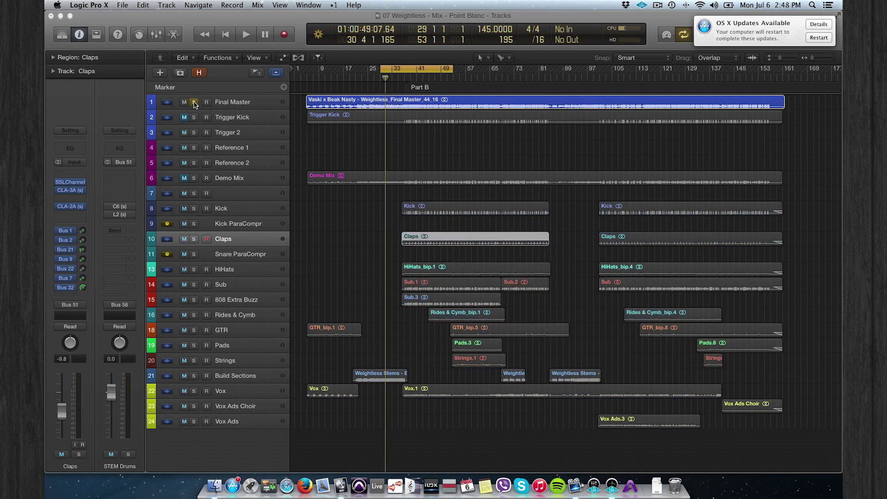
key(space)
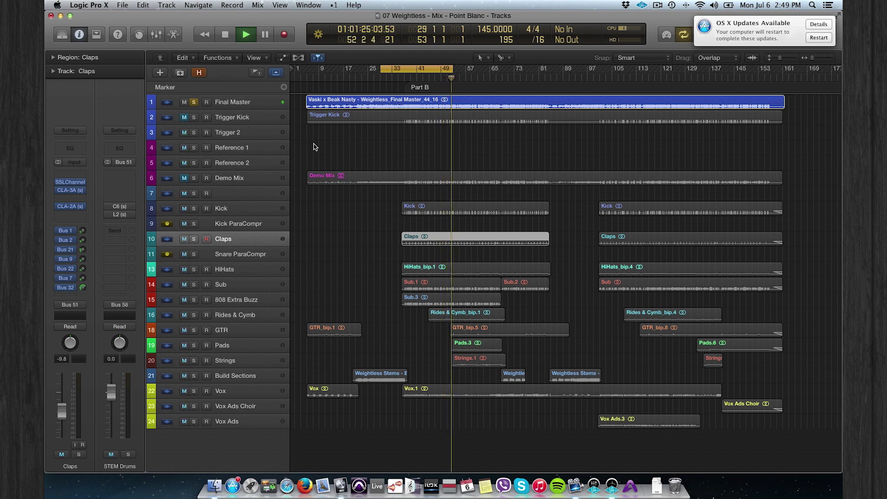
key(space)
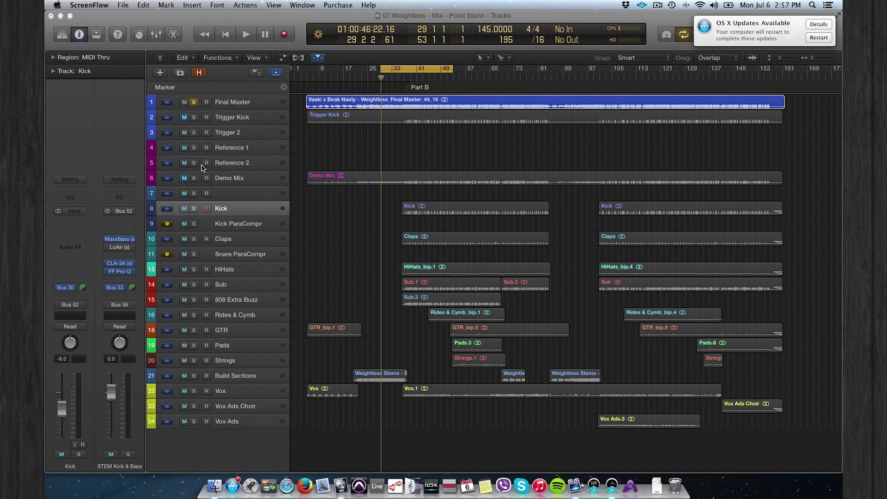
- Start the cycle range at bar 37, take Final Master out of solo, and mute everything except the Kick and Kick ParaCompr tracks
drag(381, 74, 404, 78)
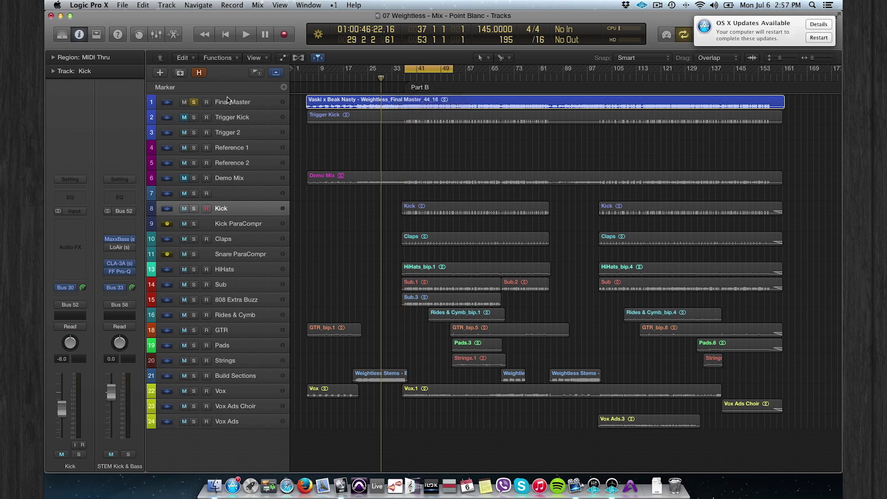
click(194, 102)
click(184, 103)
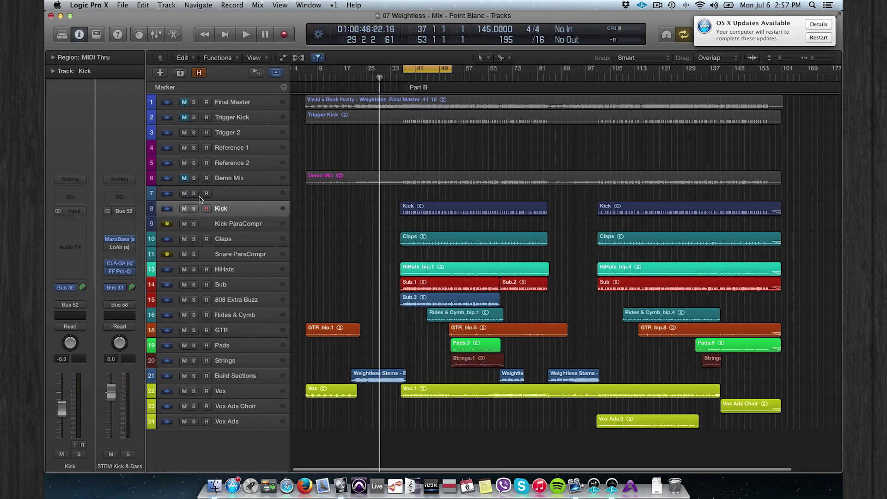
drag(184, 240, 188, 430)
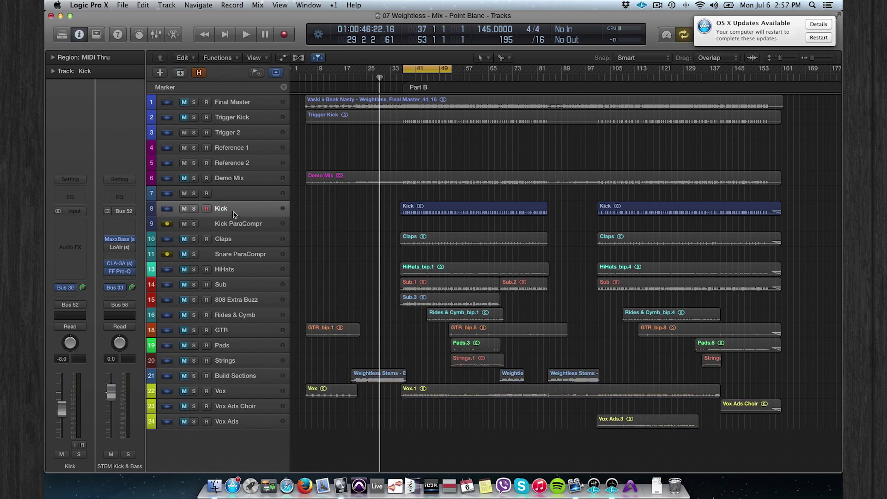
- In the mixer, play the kick and examine the H-Comp and PuigTec EQP1A inserts on the Kick ParaCompr channel
key(super+2)
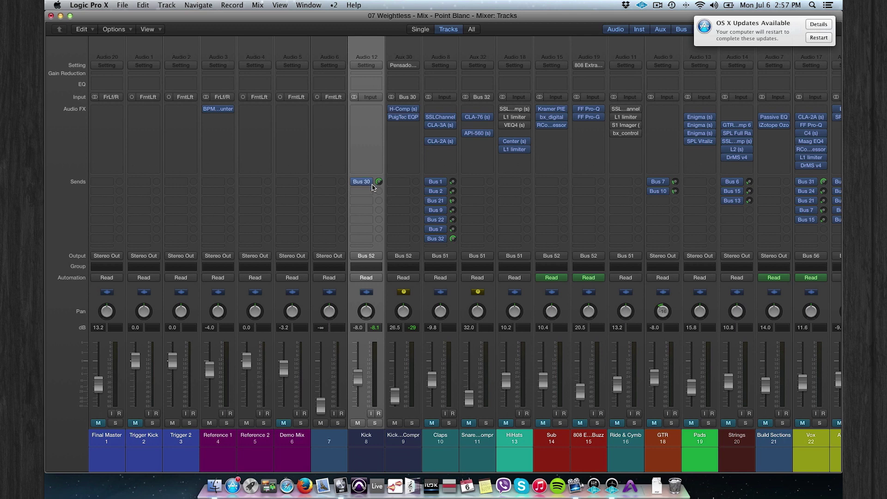
click(405, 110)
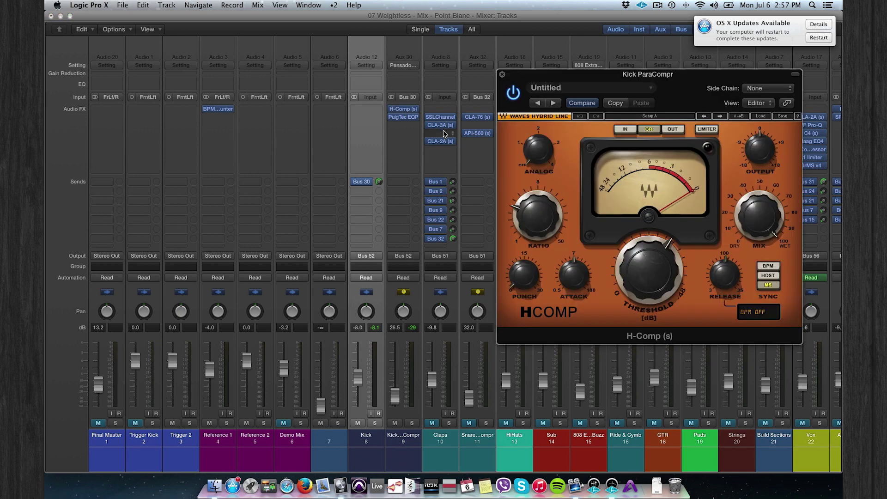
drag(520, 74, 522, 55)
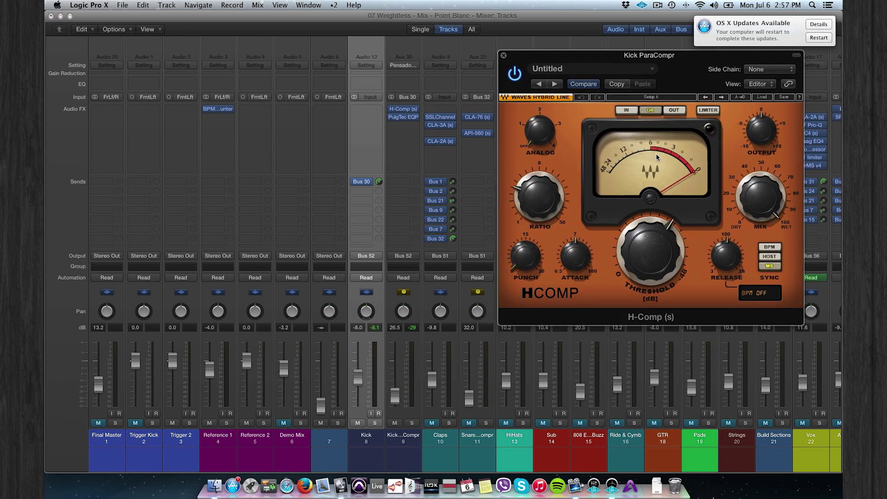
key(space)
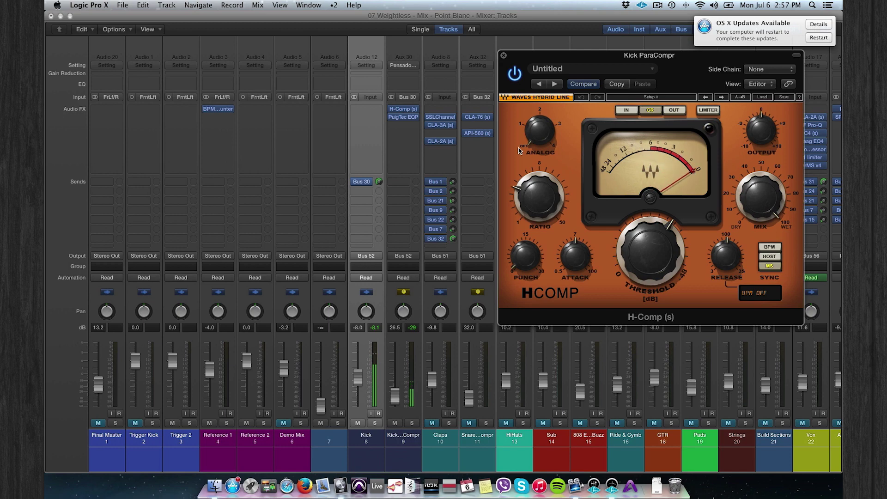
click(403, 119)
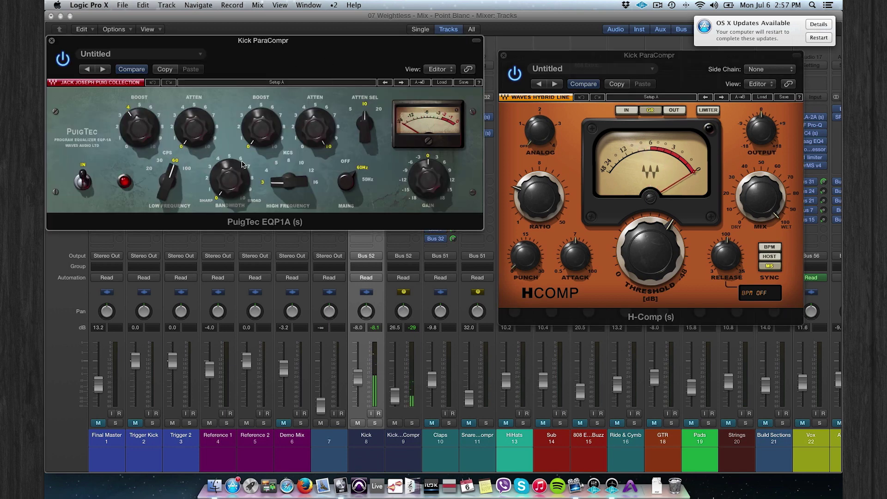
- Compare the kick with H-Comp and PuigTec EQP1A bypassed and active, and close both plug-in windows
click(514, 74)
click(63, 59)
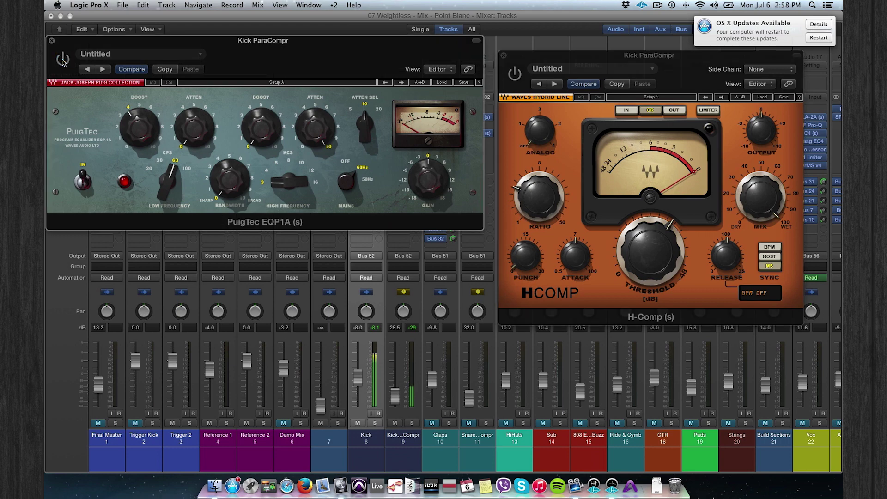
click(63, 60)
click(514, 74)
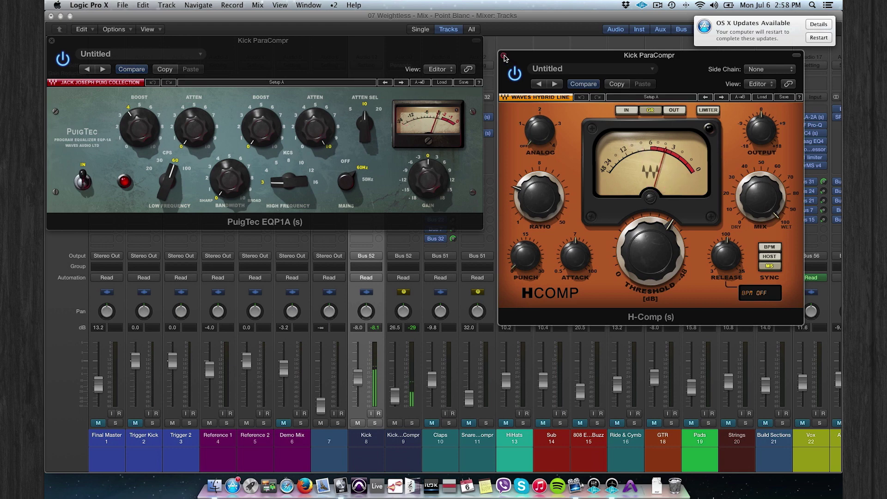
click(504, 56)
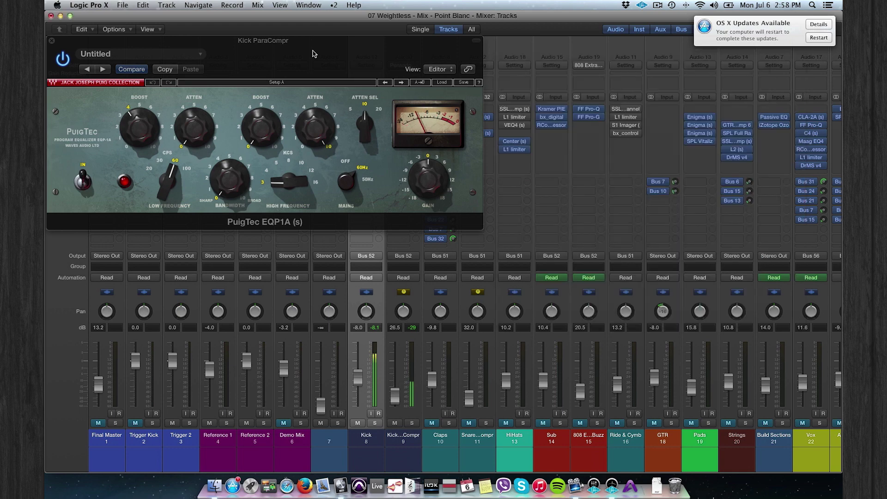
click(52, 40)
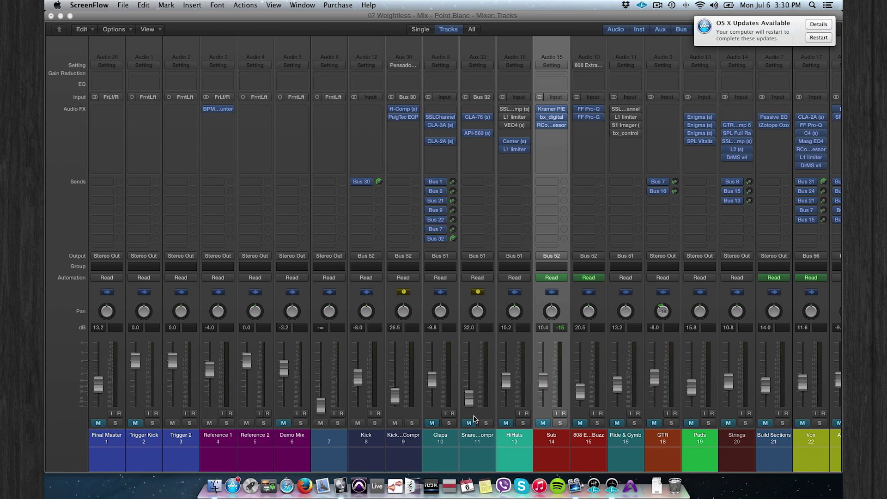
- Audition the unmuted Sub track with its inserts bypassed, and re-enable and open its Kramer PIE compressor
click(367, 424)
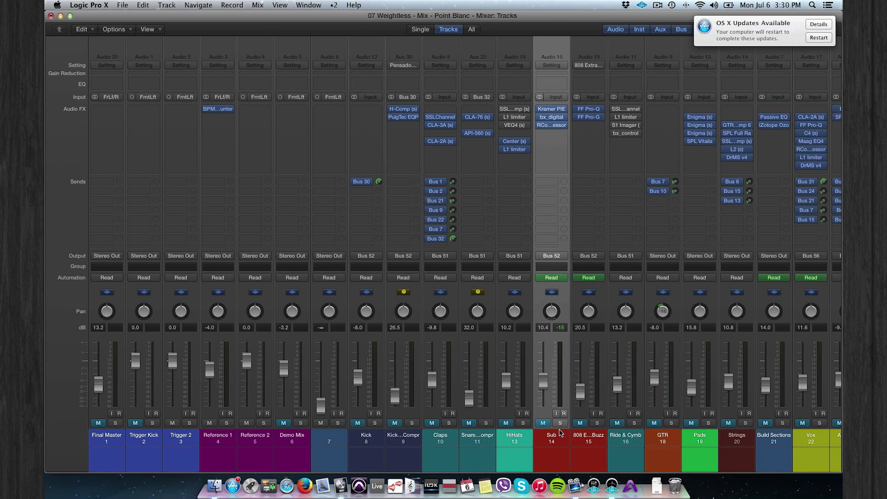
mouse_move(541, 128)
mouse_move(540, 113)
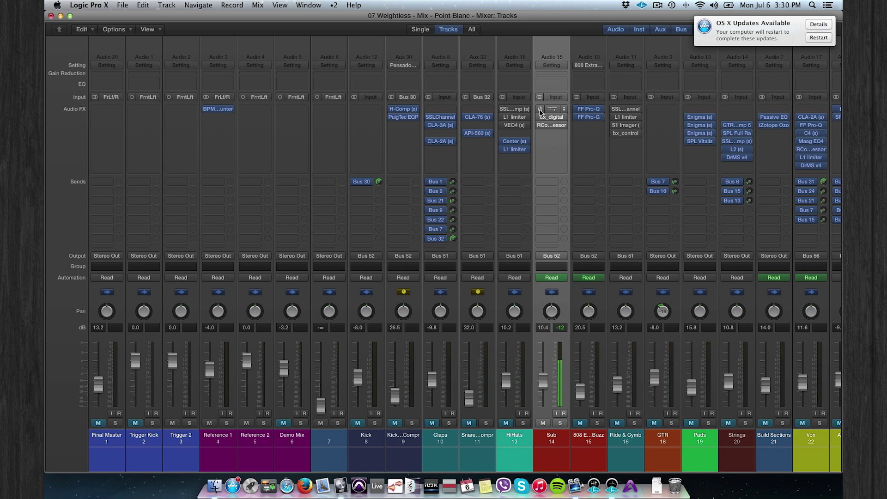
click(551, 109)
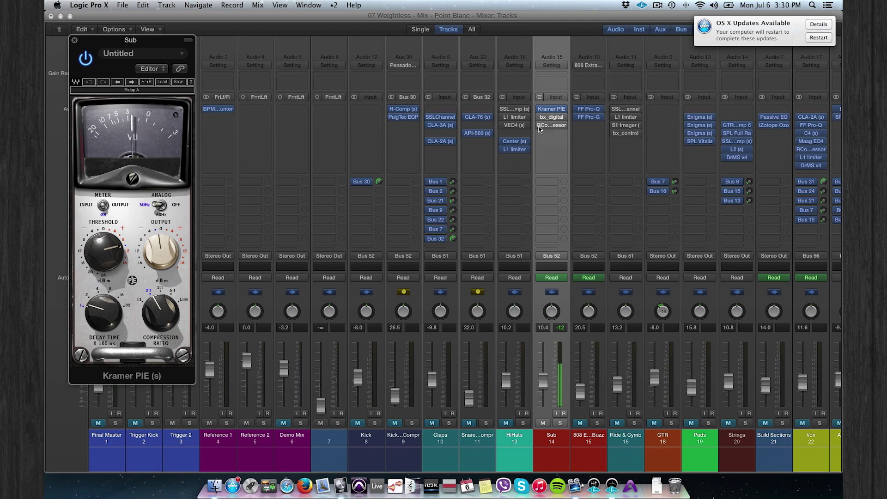
- Enable and open bx_digital on the Sub track, compare it bypassed and active, and close both plug-in windows
mouse_move(541, 119)
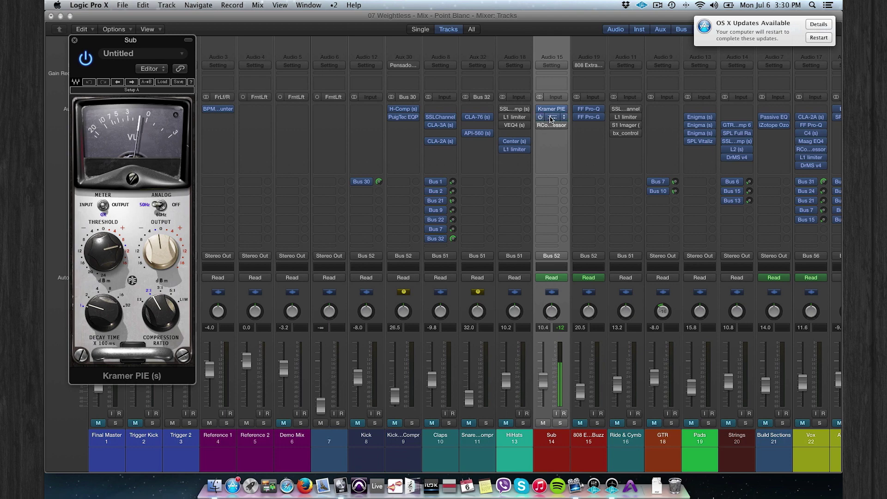
click(550, 119)
drag(513, 53, 560, 62)
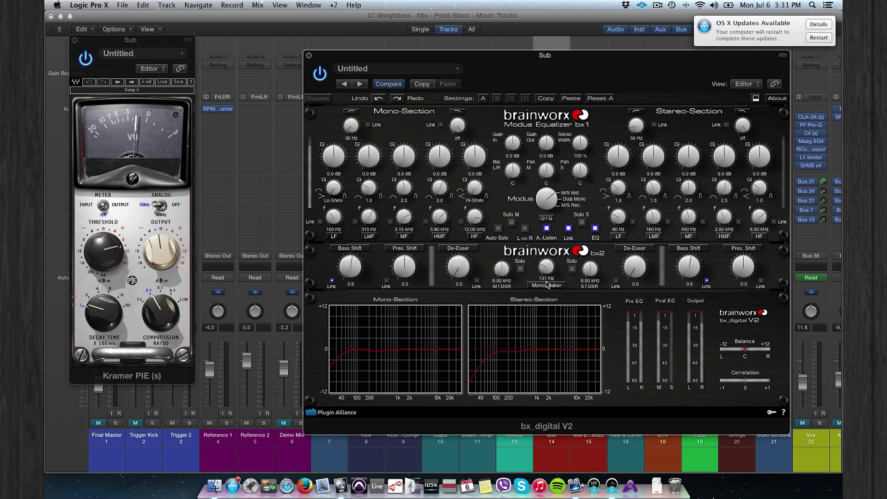
click(321, 77)
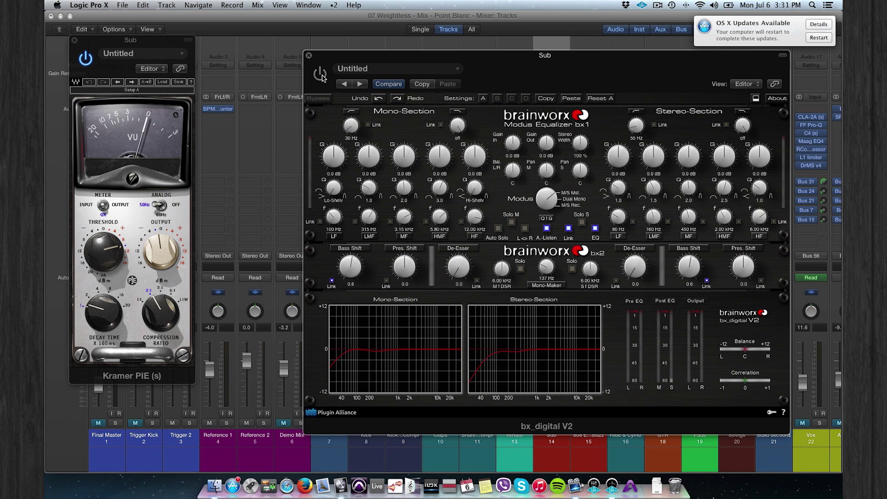
click(321, 78)
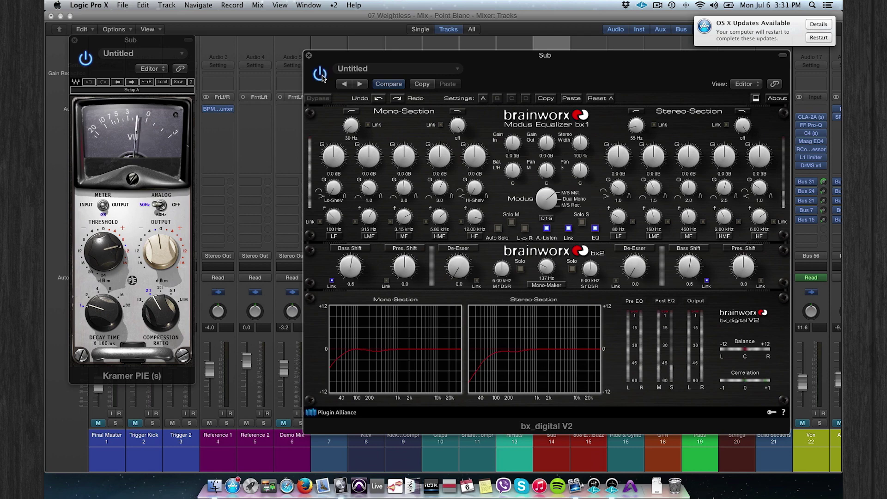
click(308, 55)
click(74, 41)
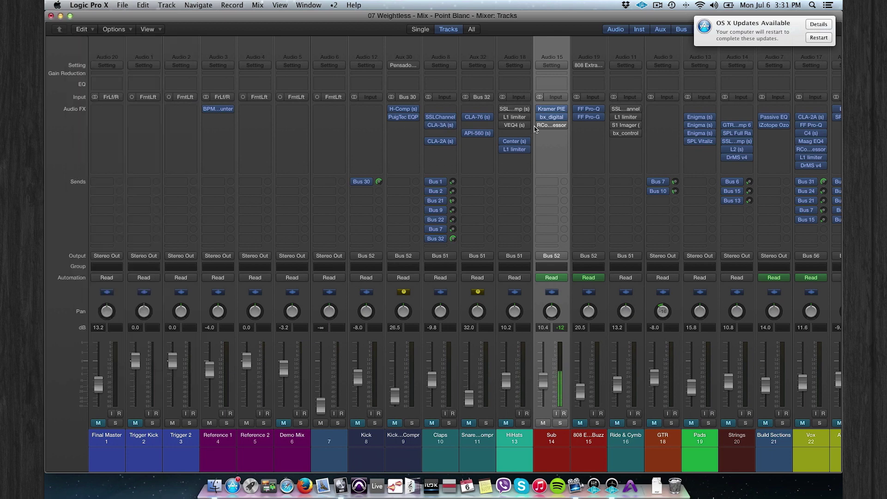
- Enable and open the Sub track's RCompressor and examine its side chain source options
mouse_move(544, 129)
click(552, 125)
drag(605, 136, 626, 171)
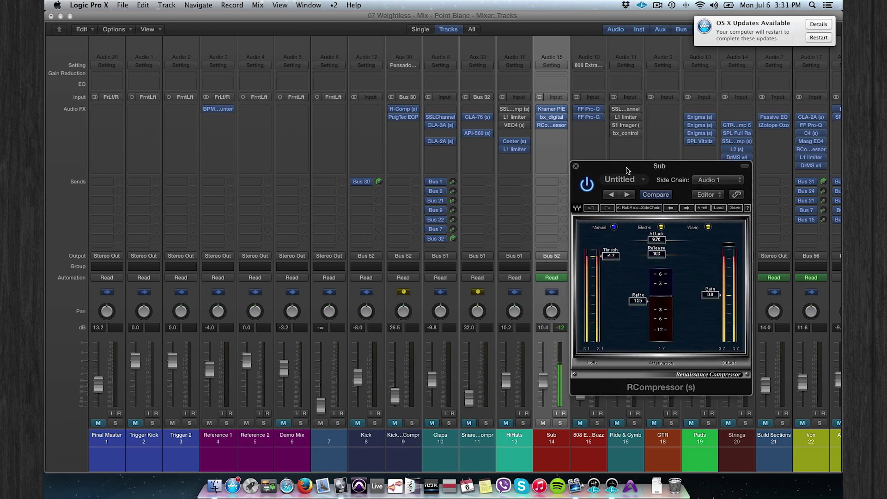
click(719, 182)
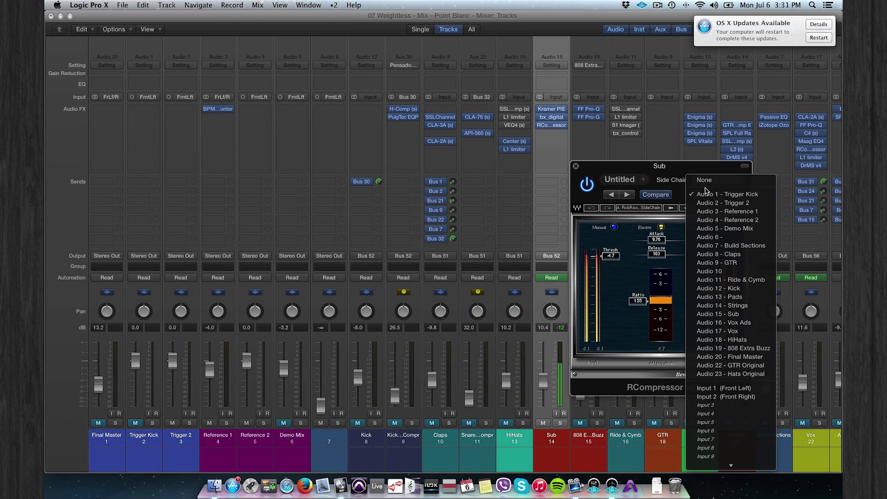
click(672, 171)
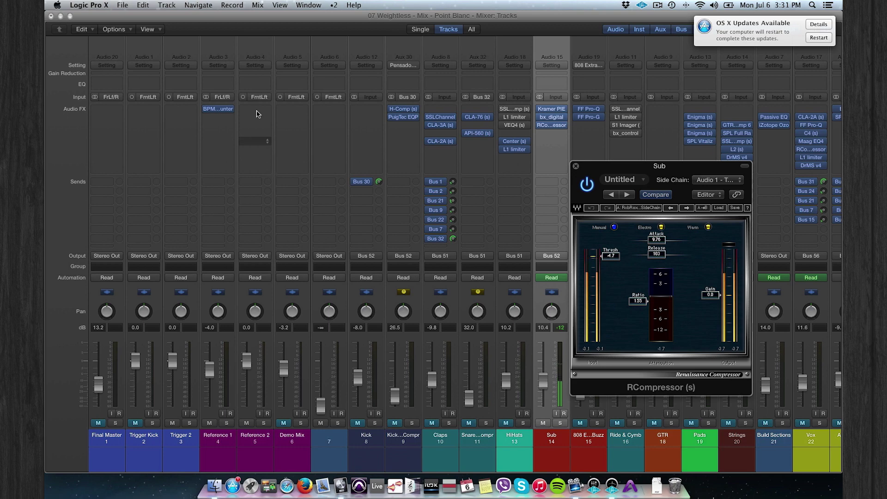
- In the Tracks window, expand the Sub.1 region's parameters and examine the available delay values without changing them
click(253, 17)
key(1)
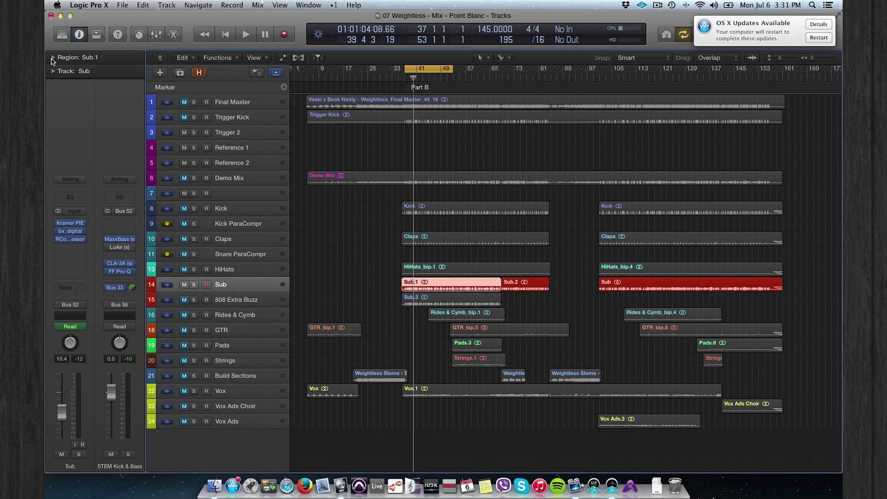
click(54, 57)
click(54, 125)
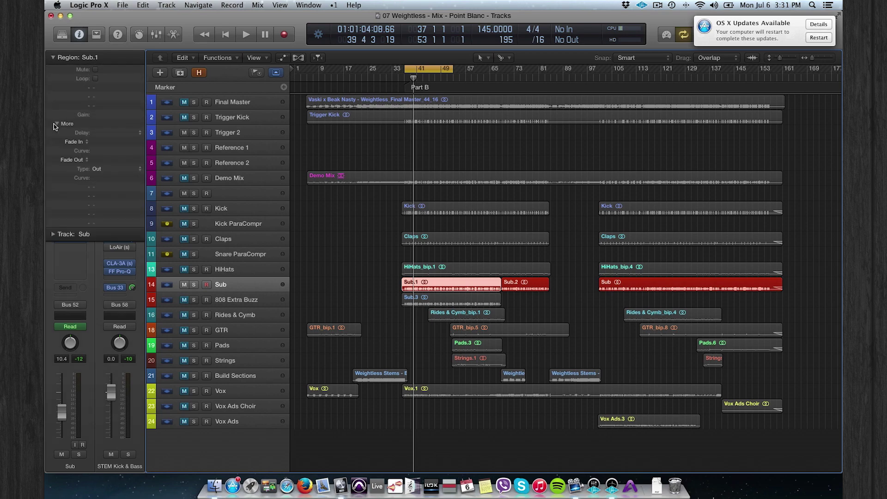
click(140, 134)
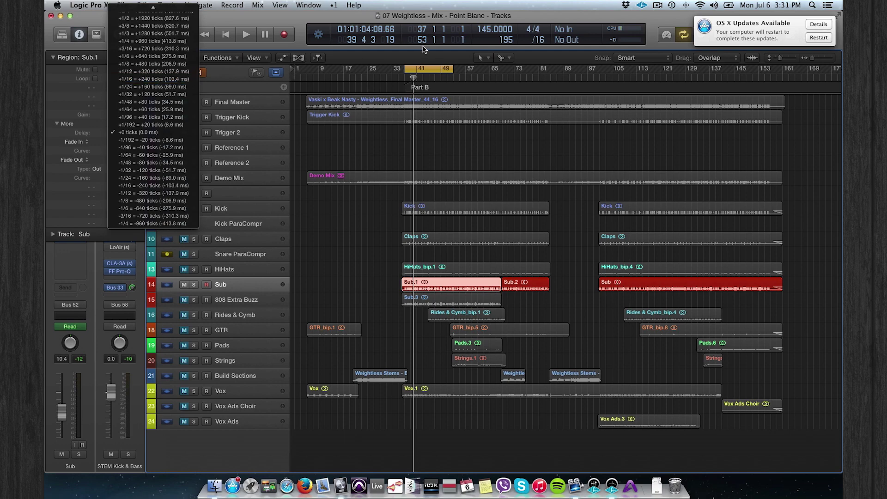
click(478, 147)
- Reopen the Sub track's RCompressor in the mixer, compare it bypassed and active, and close its window
key(super+2)
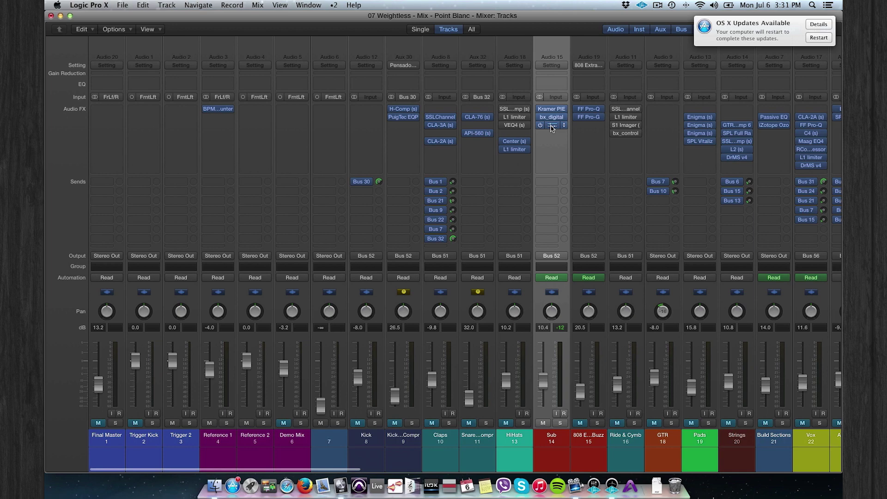
click(551, 125)
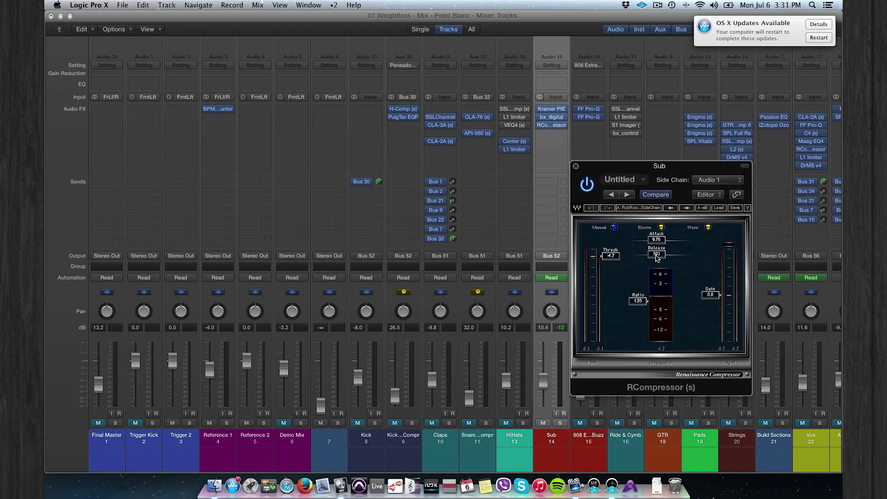
click(587, 188)
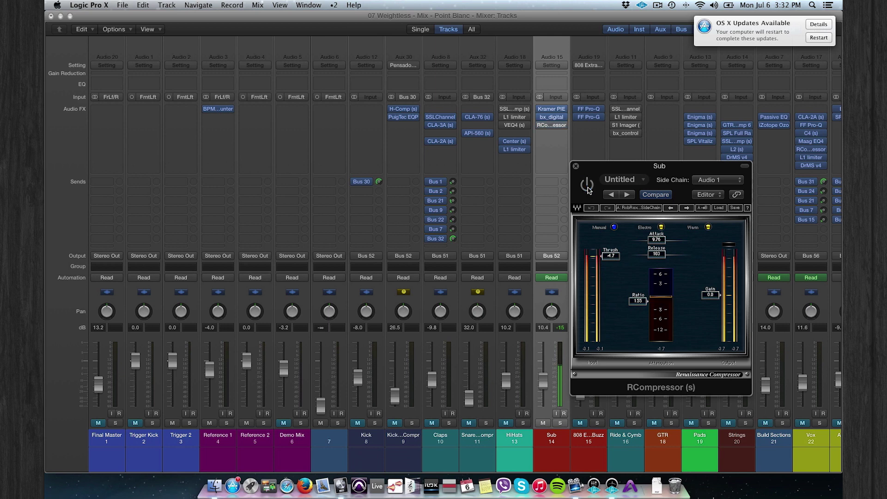
click(588, 188)
click(575, 166)
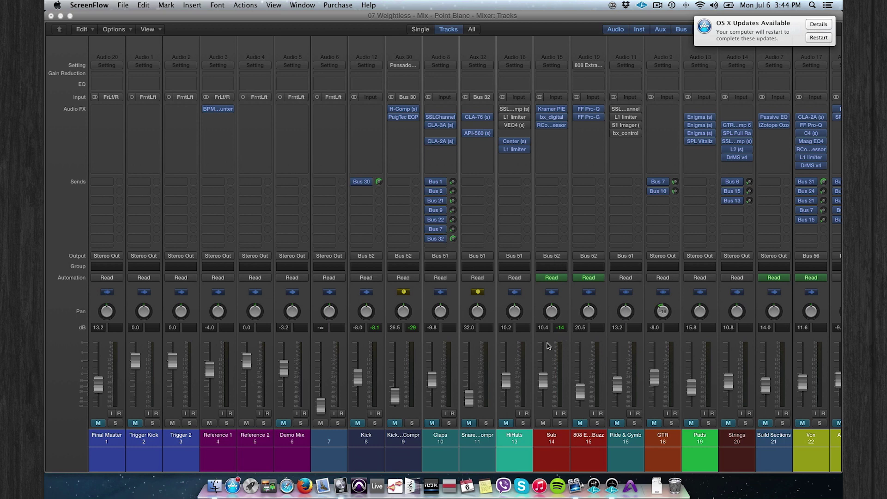
- Locate the STEM Kick & Bass channel fed by Bus 52 in the mixer
click(395, 423)
click(357, 423)
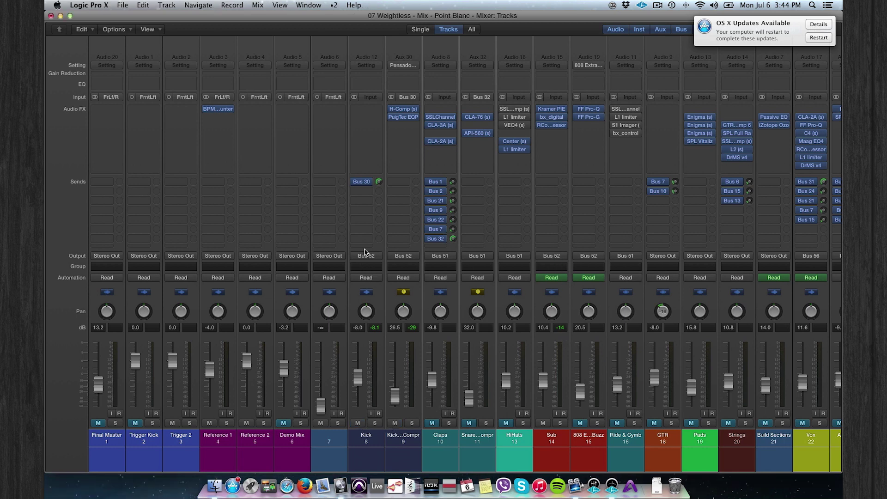
scroll(404, 324, right, 20)
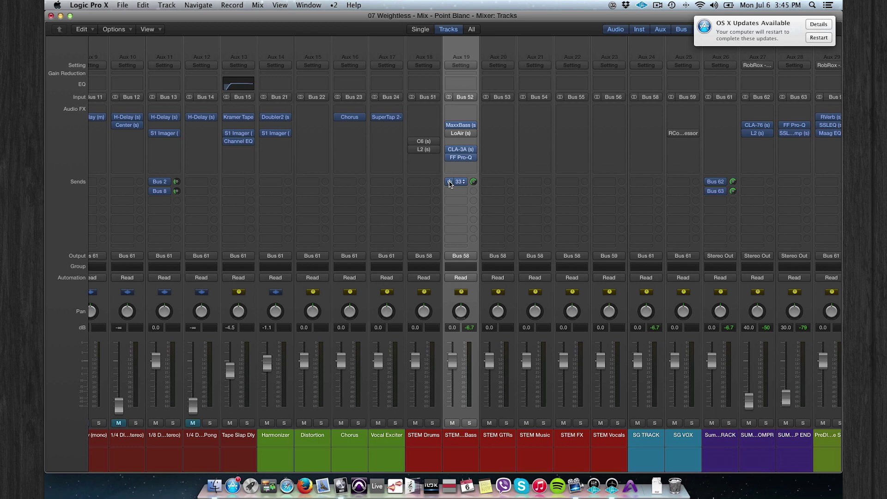
- Switch off the STEM Kick & Bass channel's Bus 33 send, then enable its MaxxBass and compare it bypassed and active during playback
click(449, 182)
key(space)
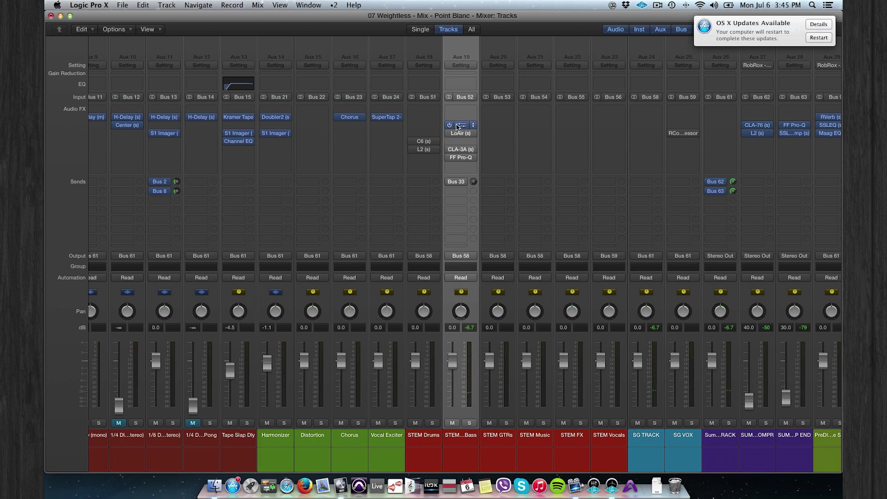
click(459, 127)
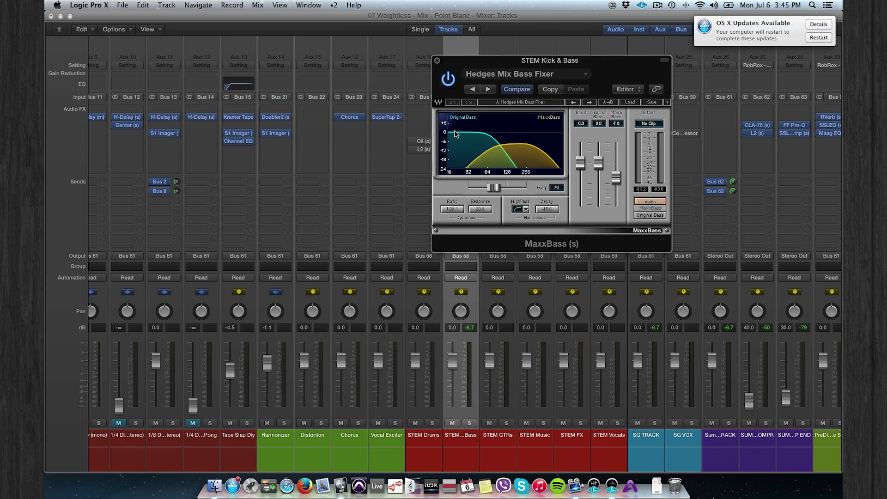
drag(489, 60, 236, 65)
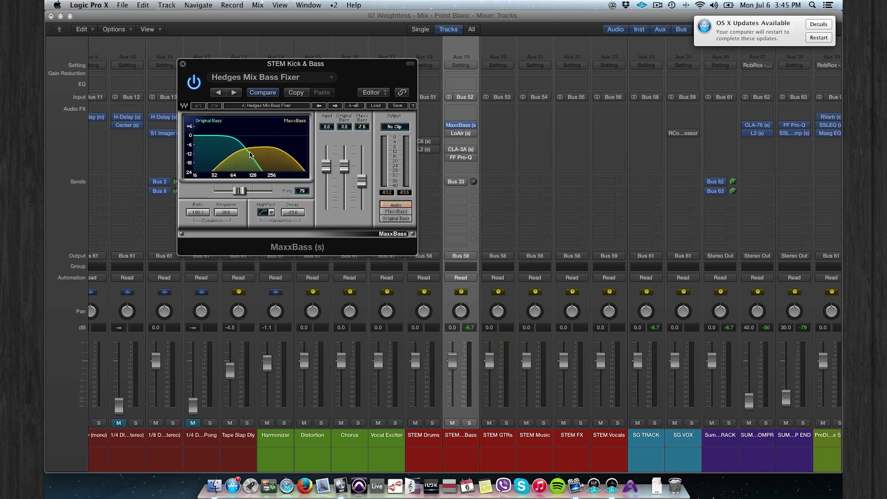
key(space)
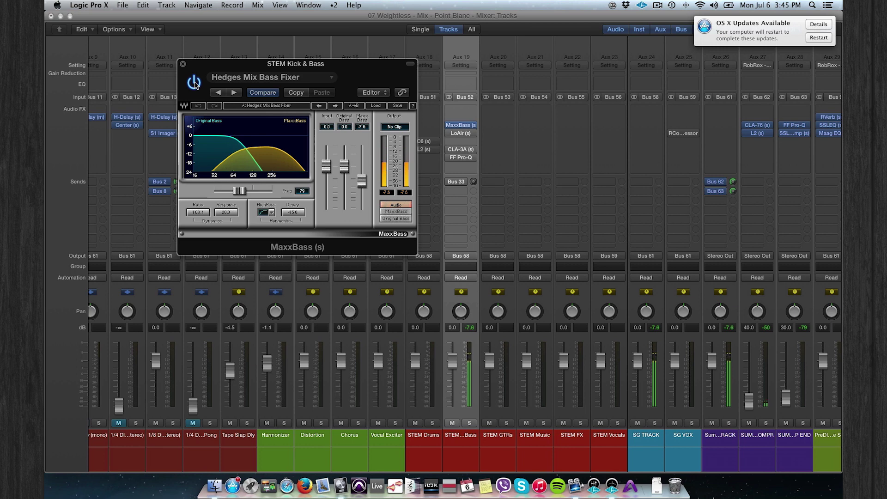
click(195, 84)
click(194, 84)
- Enable and open the STEM Kick & Bass channel's CLA-3A and FF Pro-Q, arranging their windows so the compressor stays visible
click(451, 149)
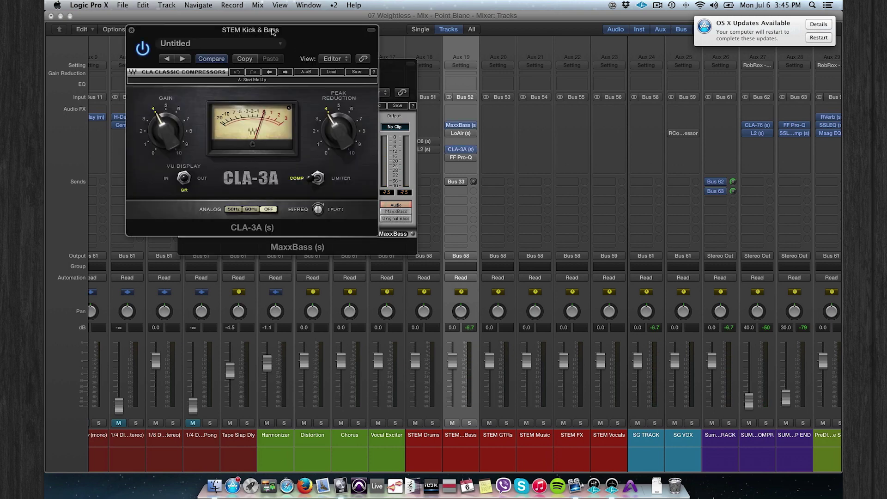
drag(273, 30, 676, 96)
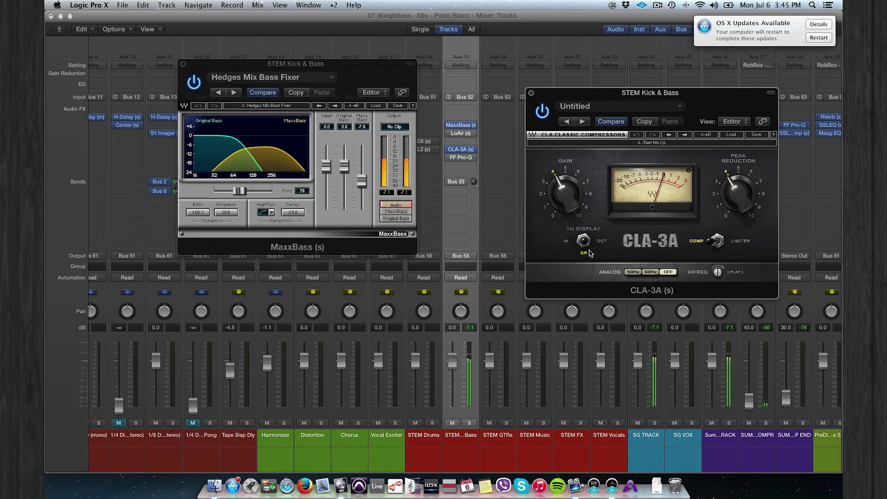
click(459, 158)
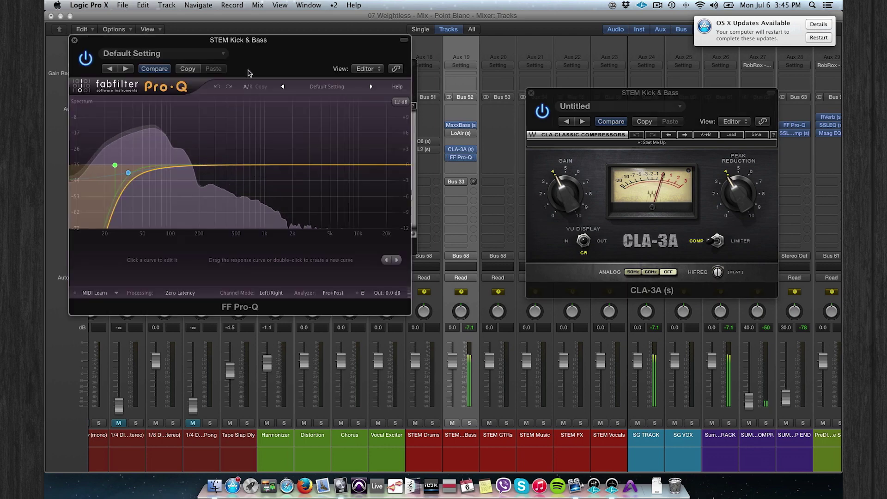
drag(234, 40, 269, 136)
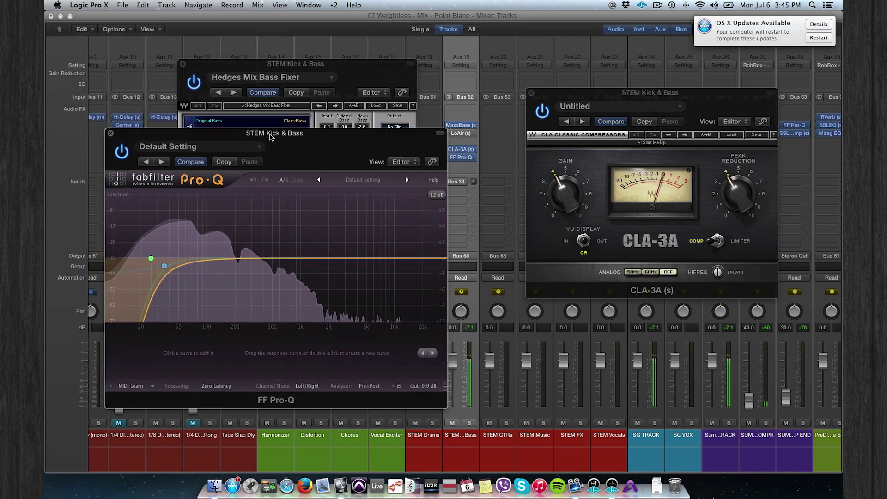
- Examine the low-cut band in the STEM Kick & Bass channel's FF Pro-Q and close its three plug-in windows
click(151, 258)
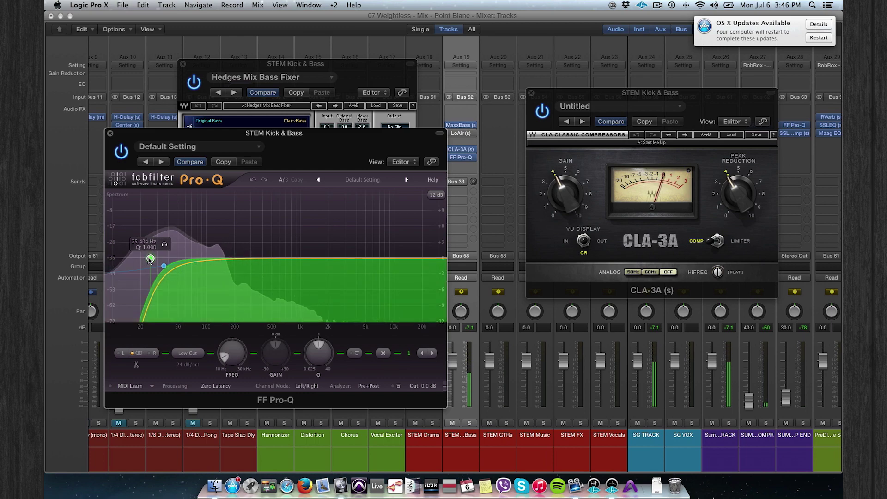
click(110, 134)
click(183, 64)
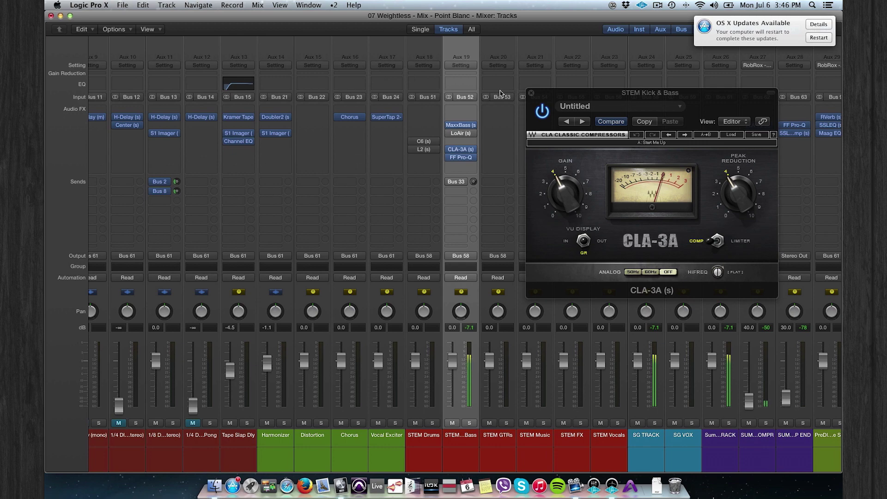
click(531, 93)
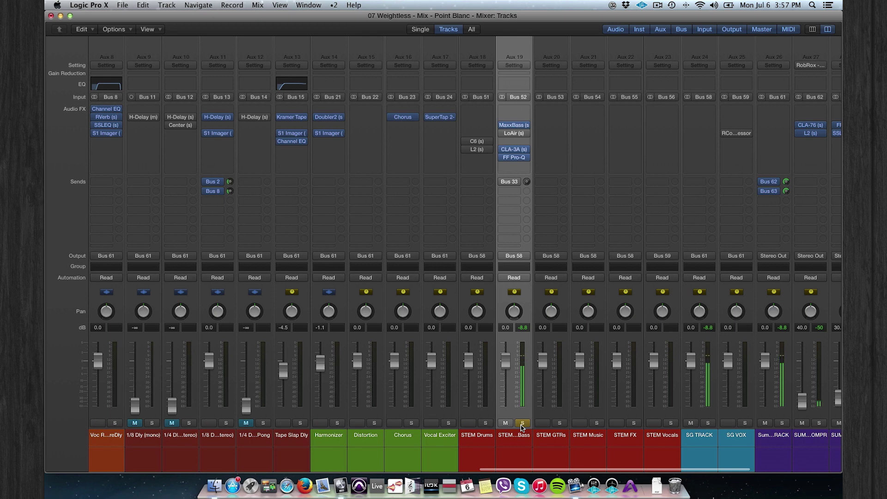
- Unsolo the STEM Kick & Bass channel and compare its MaxxBass, CLA-3A and FF Pro-Q bypassed and active in the full mix
click(521, 424)
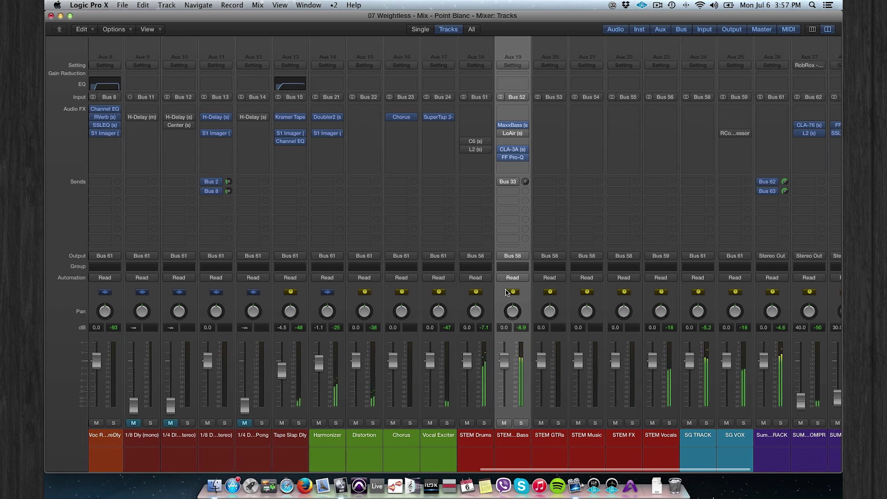
click(500, 158)
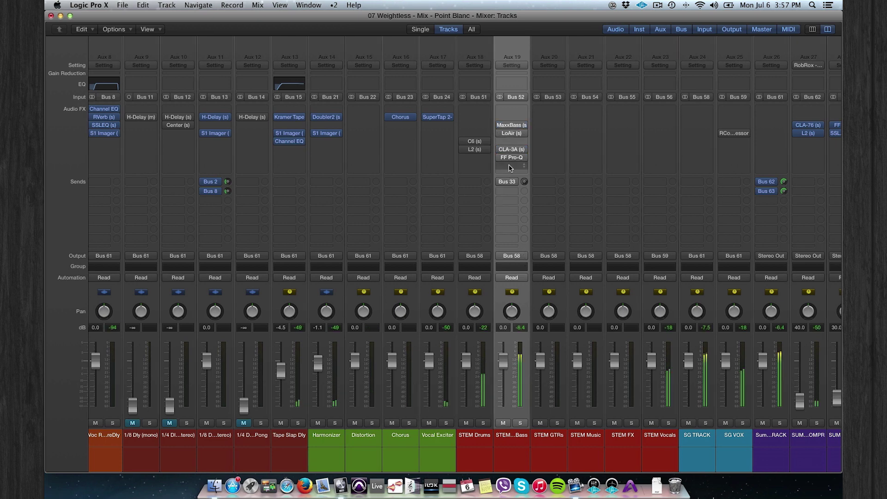
mouse_move(501, 127)
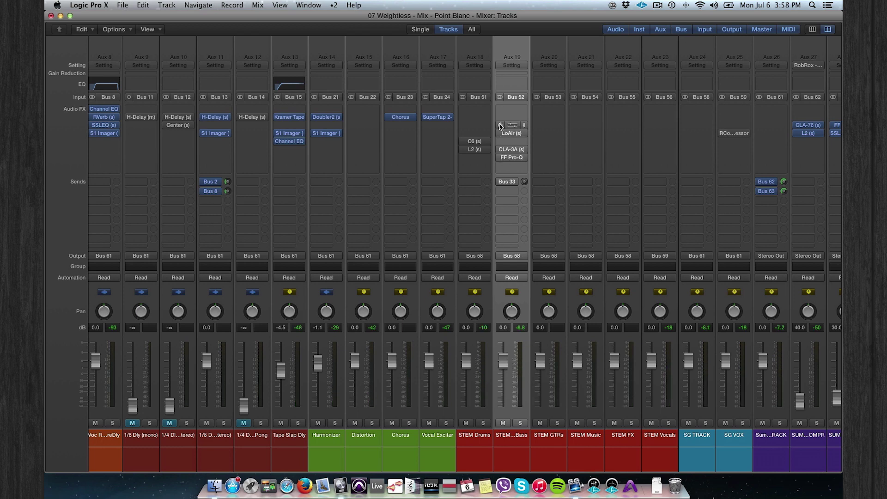
click(500, 124)
click(501, 149)
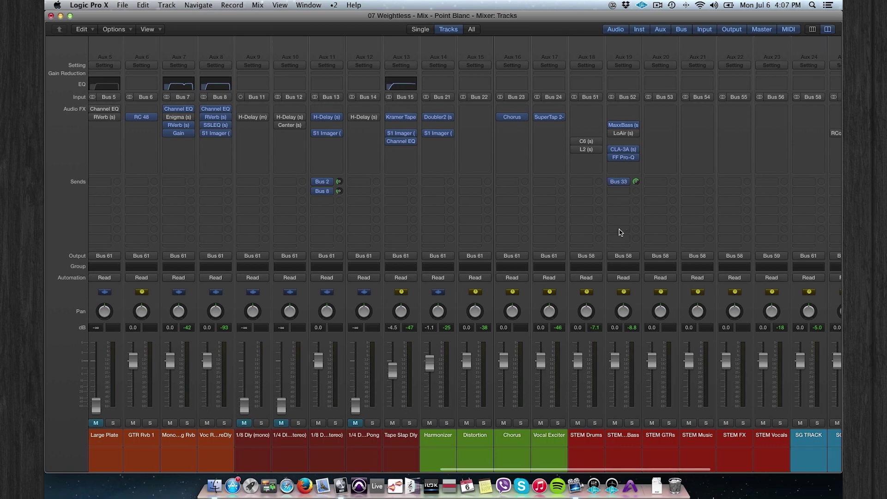
- On the SUUUUBBBB aux fed by Bus 33, bypass all plug-ins and raise the soloed channel's fader to -10.6 dB during playback
scroll(620, 232, right, 10)
scroll(621, 232, right, 5)
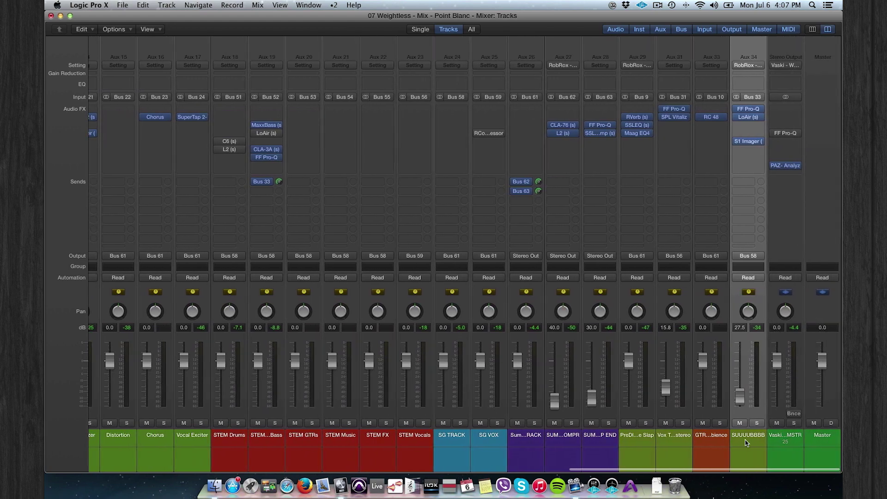
mouse_move(749, 143)
mouse_move(739, 110)
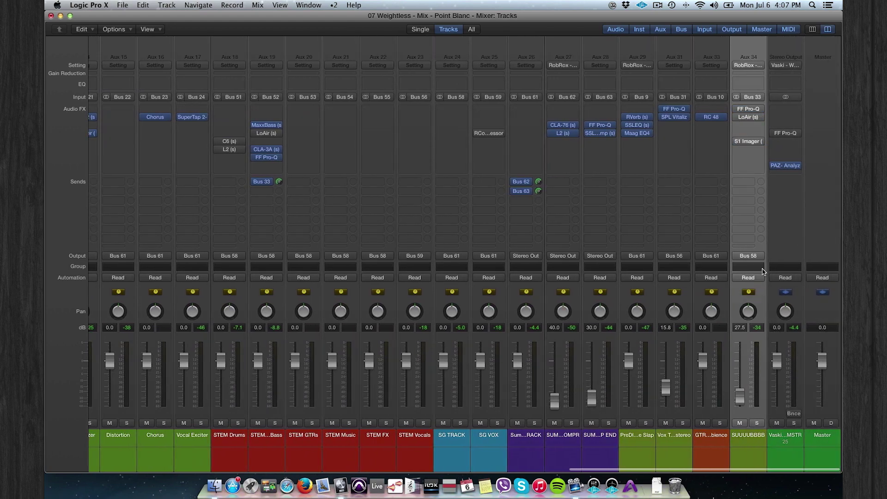
key(space)
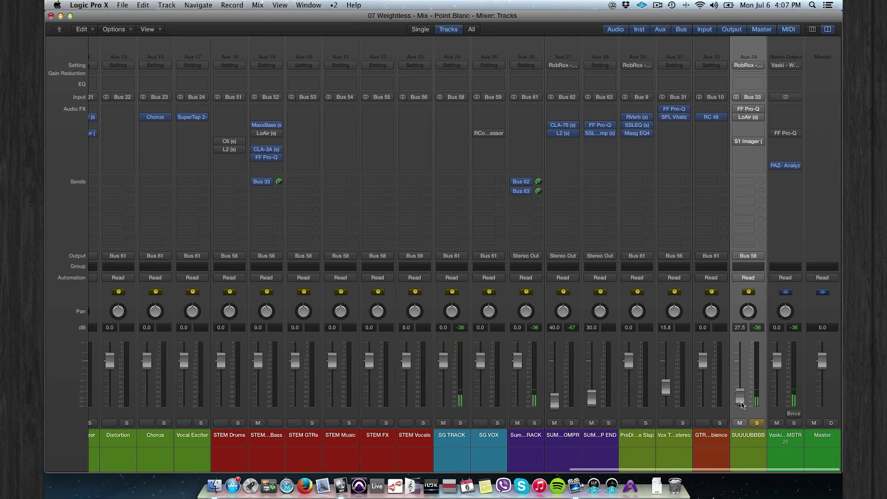
drag(742, 405, 743, 395)
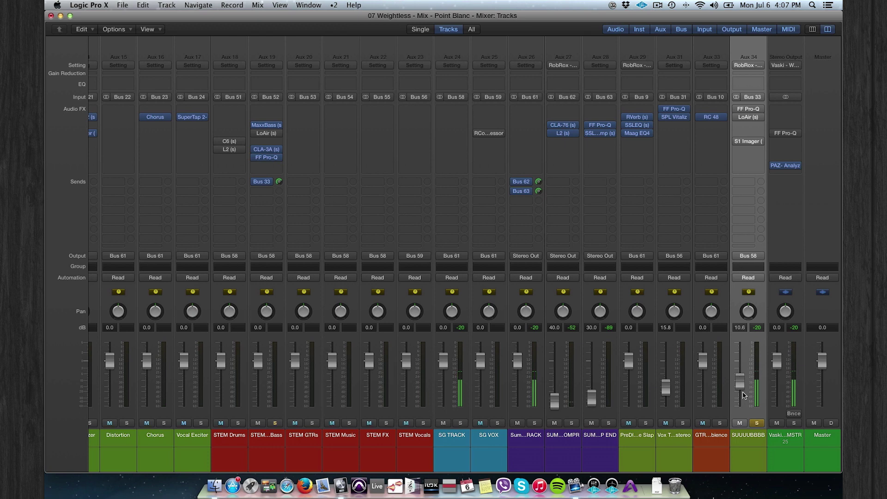
- Enable the SUUUUBBBB channel's FF Pro-Q, examine its high-cut band and close the EQ window
mouse_move(748, 112)
click(747, 112)
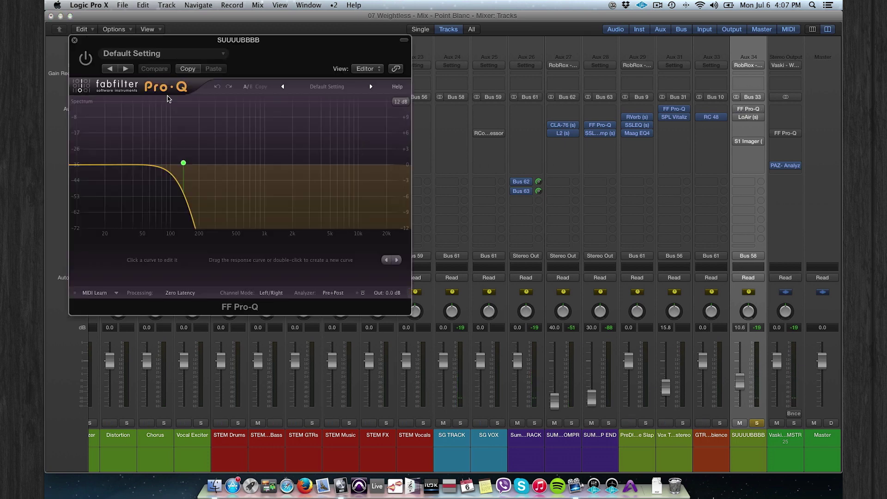
click(86, 59)
click(184, 164)
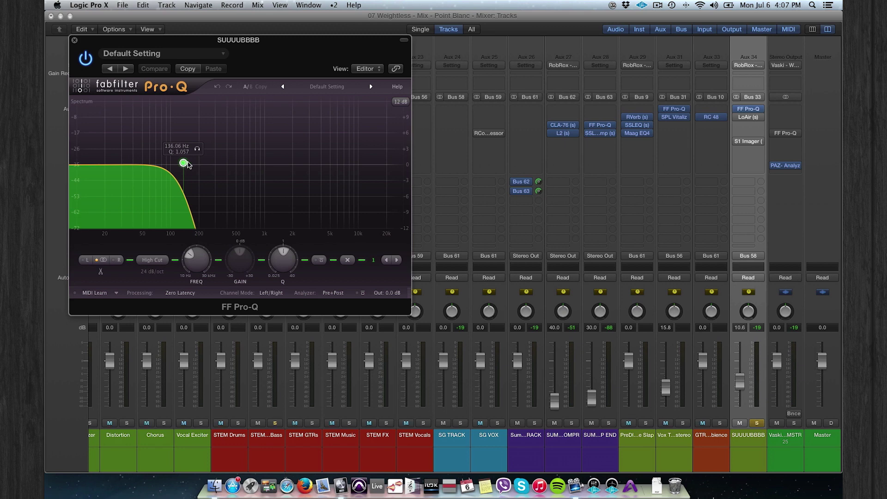
click(74, 42)
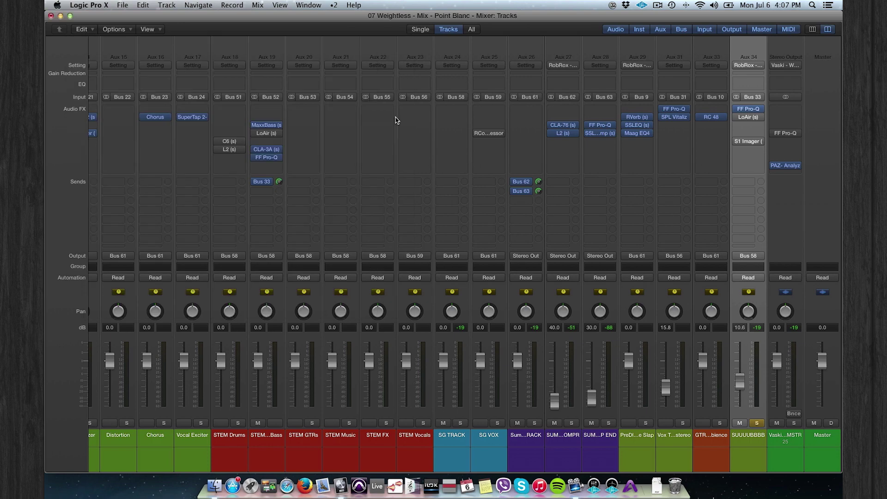
- Enable the SUUUUBBBB channel's LoAir with the Very Low Indeed preset and compare it bypassed and active during playback
click(749, 118)
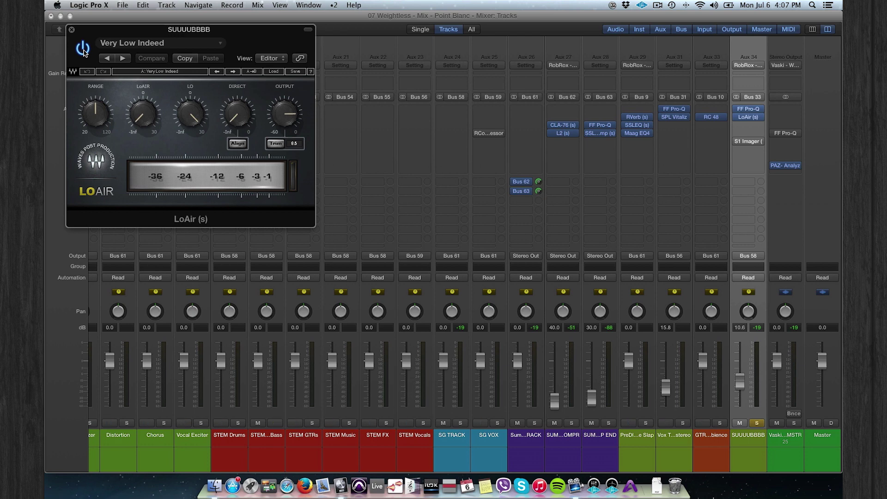
key(space)
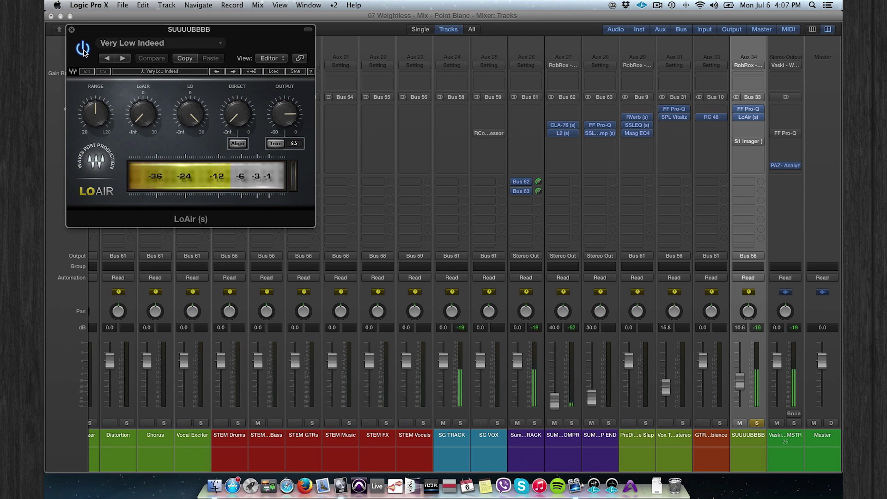
click(84, 51)
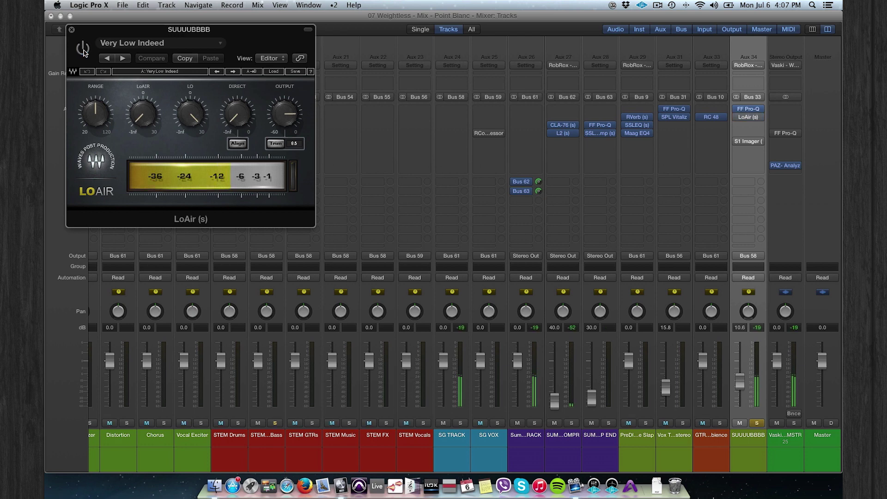
click(84, 51)
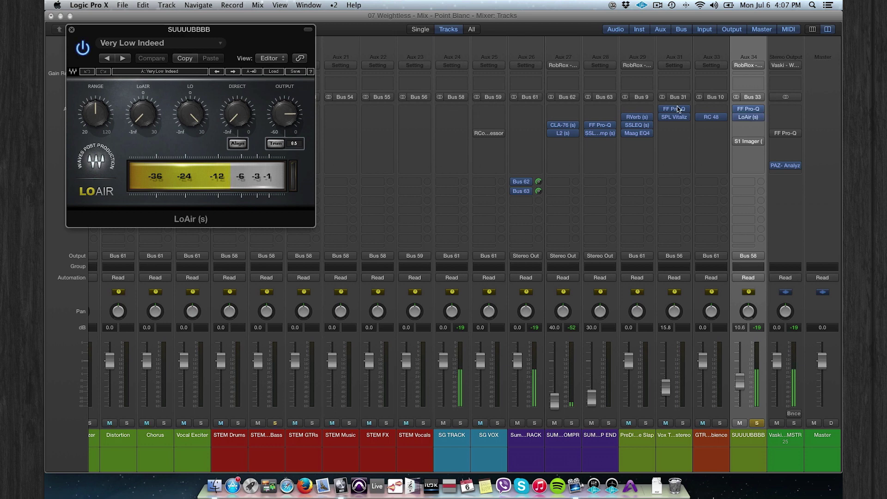
- Insert a stereo SubBass plug-in after LoAir on the SUUUUBBBB channel, close its window and bypass it
click(760, 117)
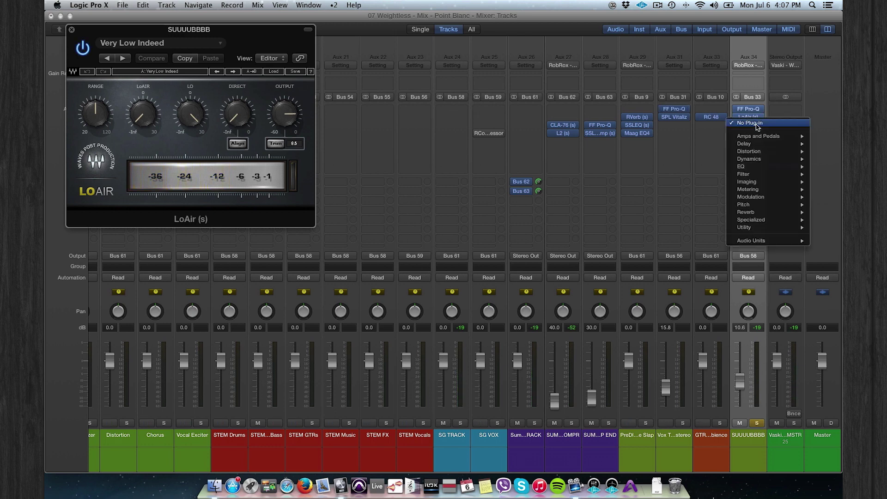
mouse_move(748, 220)
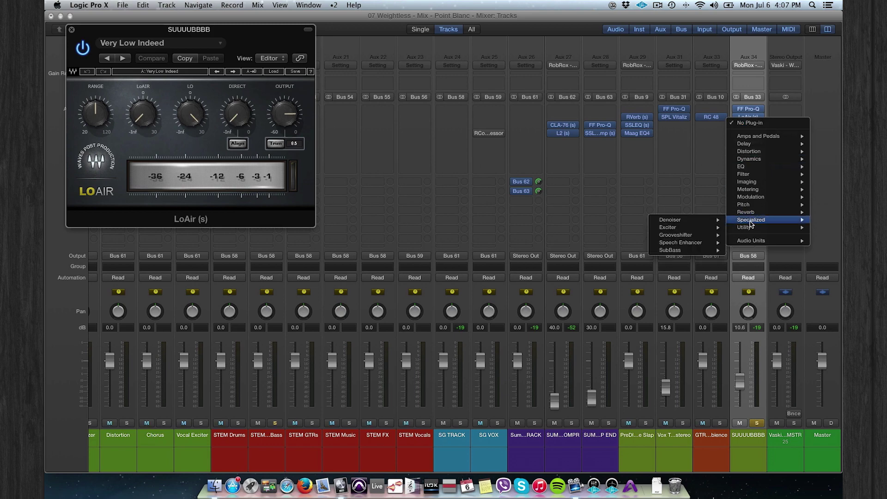
mouse_move(694, 251)
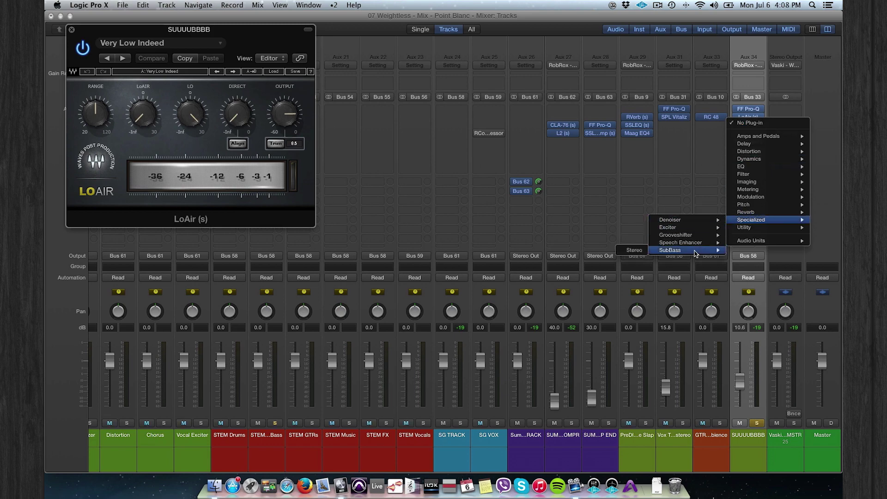
click(634, 250)
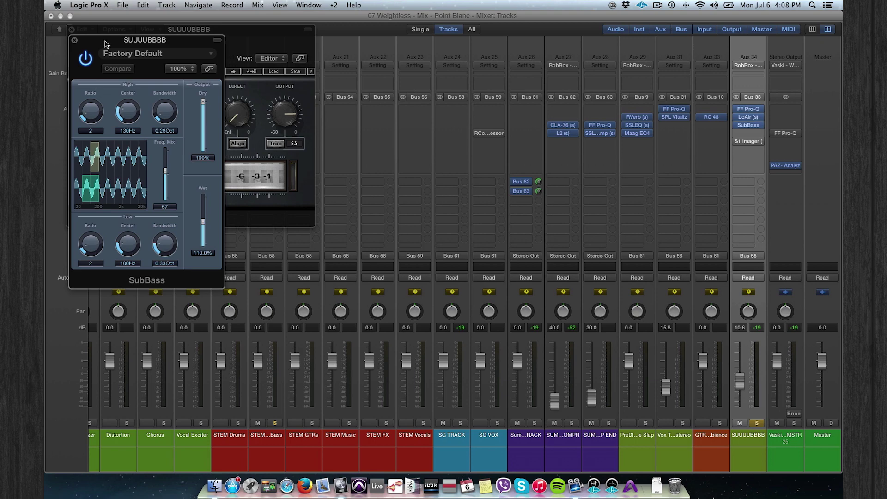
drag(104, 44, 375, 155)
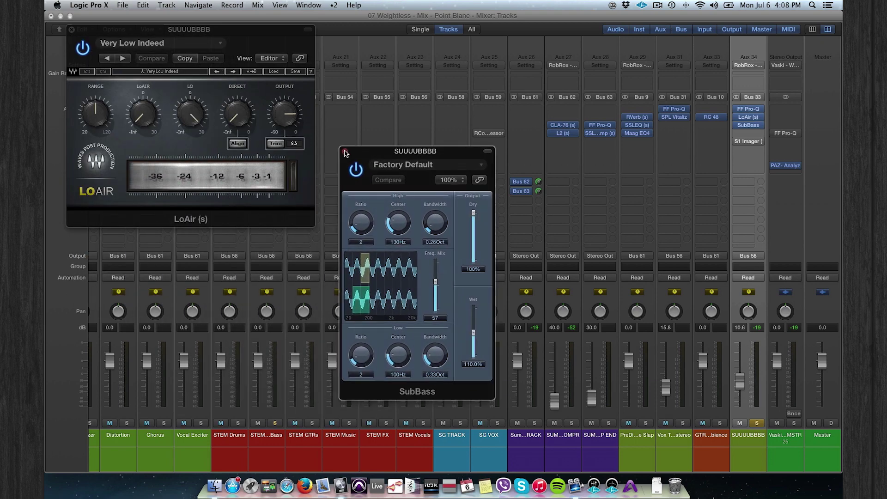
click(345, 152)
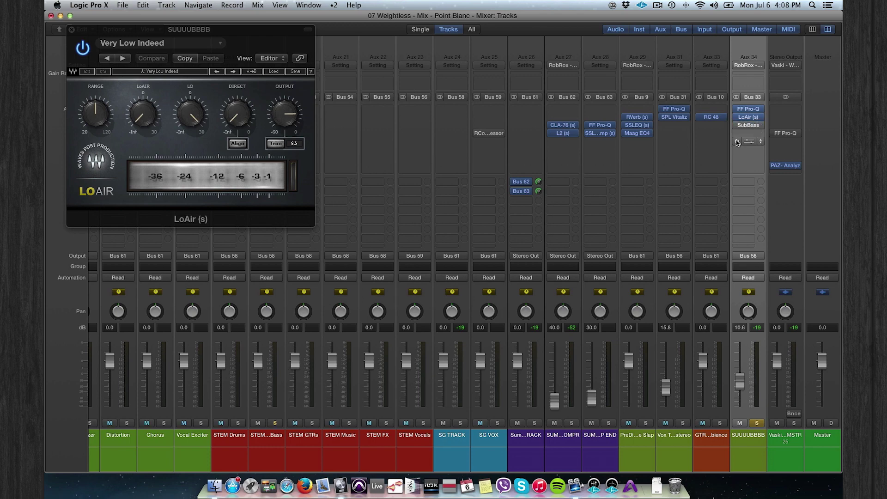
- Enable the SUUUUBBBB channel's S1 Imager, examine its width setting, and close the S1 Imager and LoAir windows
click(747, 143)
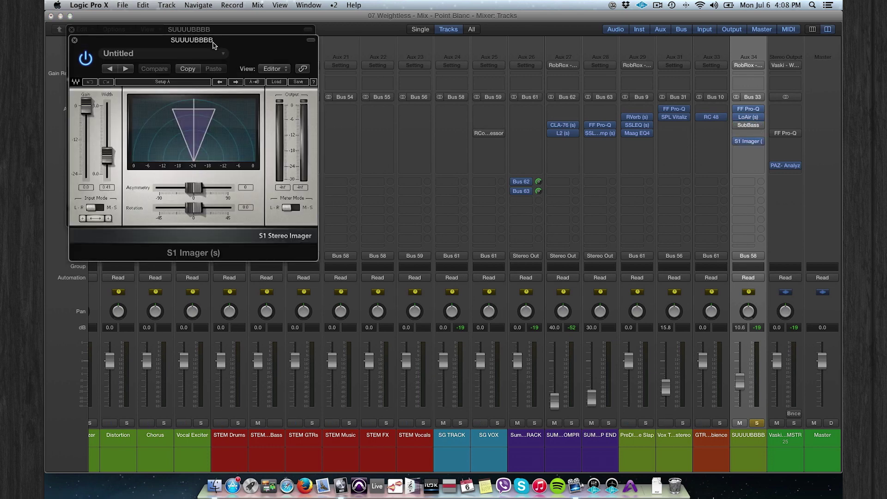
drag(213, 45, 399, 42)
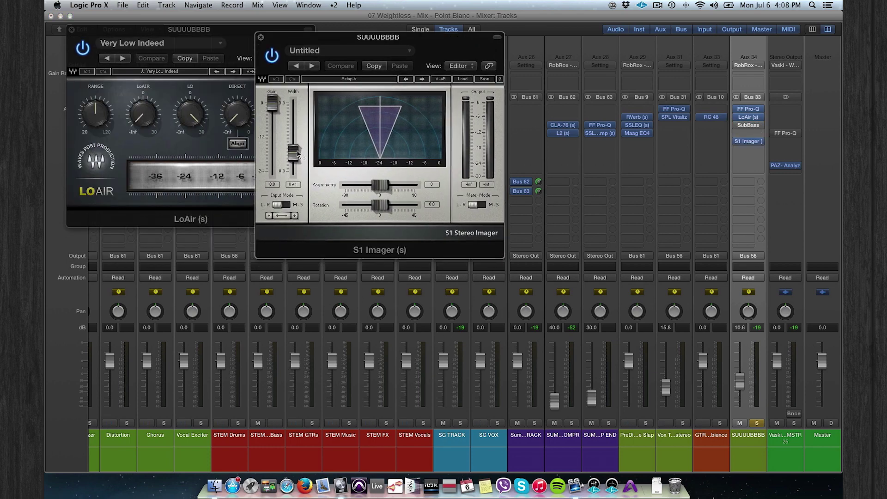
click(261, 37)
click(72, 30)
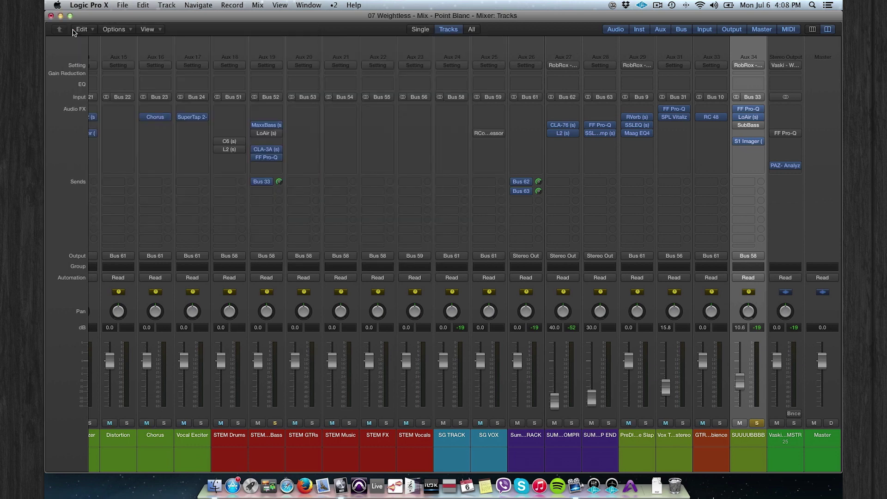
- Lower the SUUUUBBBB channel's level to -27.5 dB and take the channel out of solo
drag(740, 378, 741, 397)
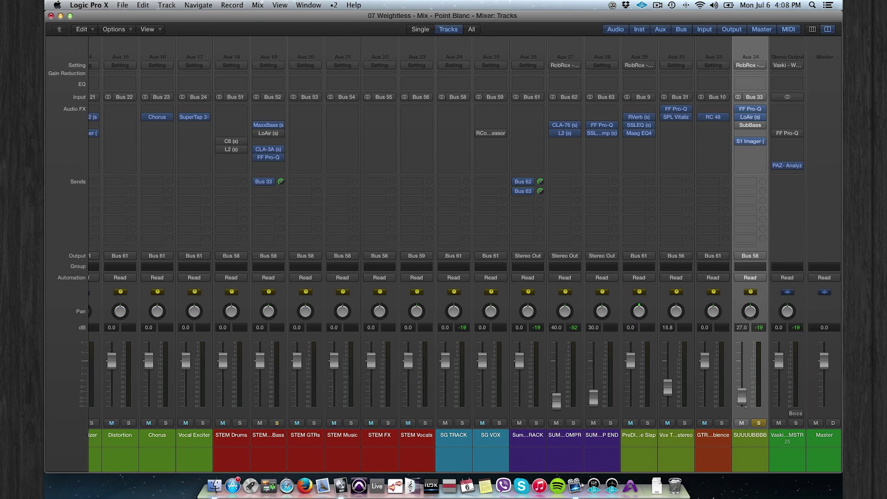
drag(741, 397, 741, 398)
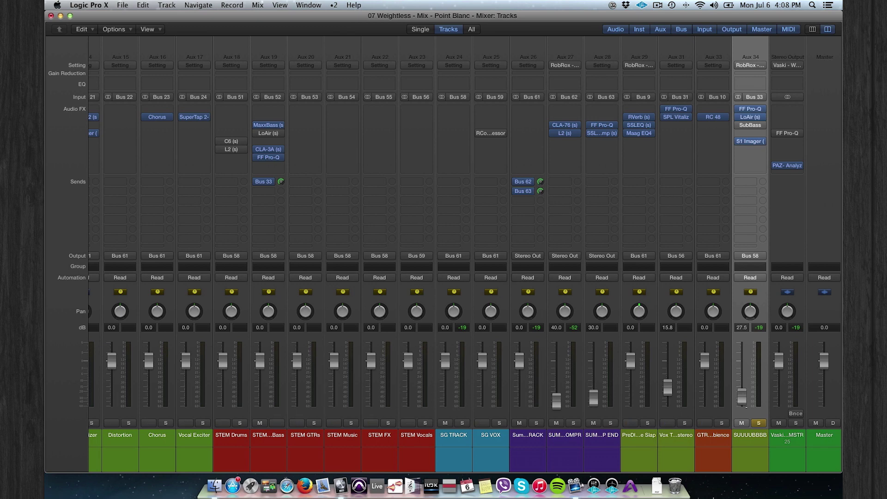
click(759, 424)
- Play the full mix and compare it with the SUUUUBBBB channel muted and unmuted
key(space)
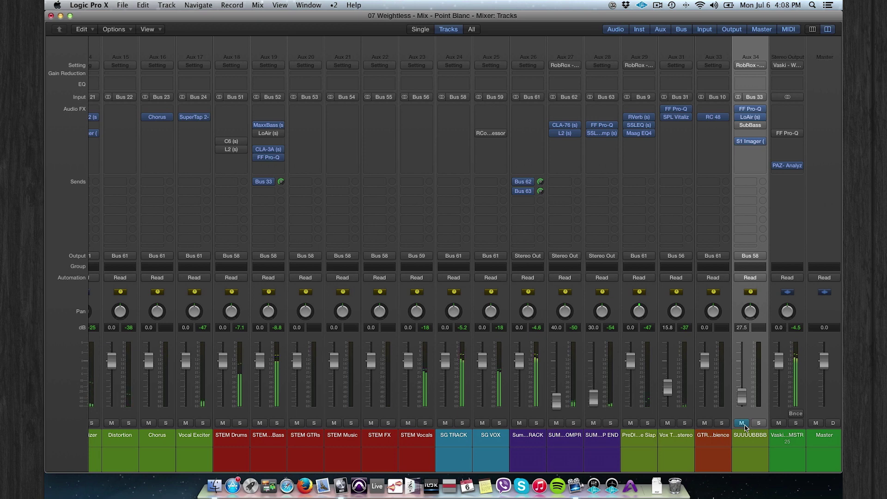
click(744, 424)
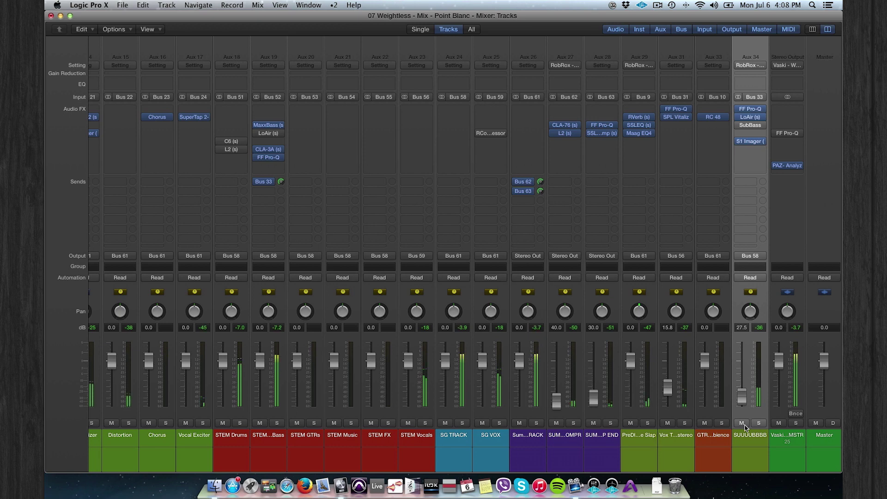
click(508, 173)
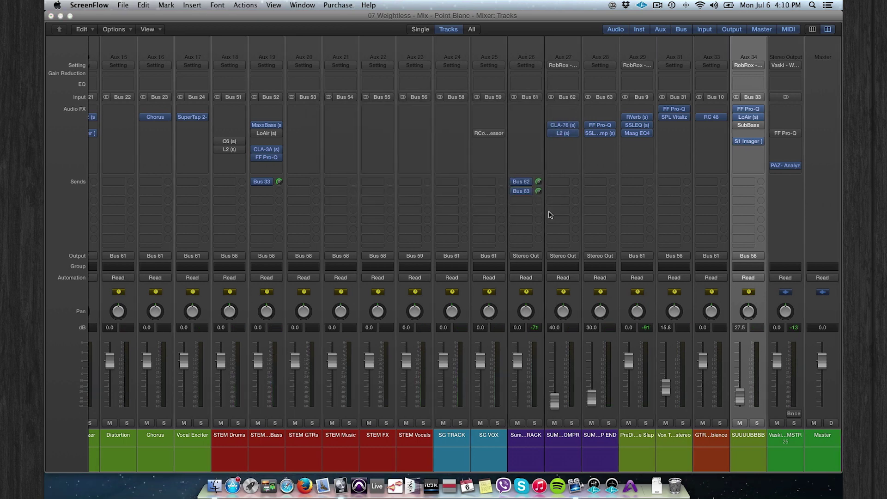
- Close the Mixer window and play the Final Master track soloed with a cycle over bars 21 to 37
click(321, 25)
key(super+w)
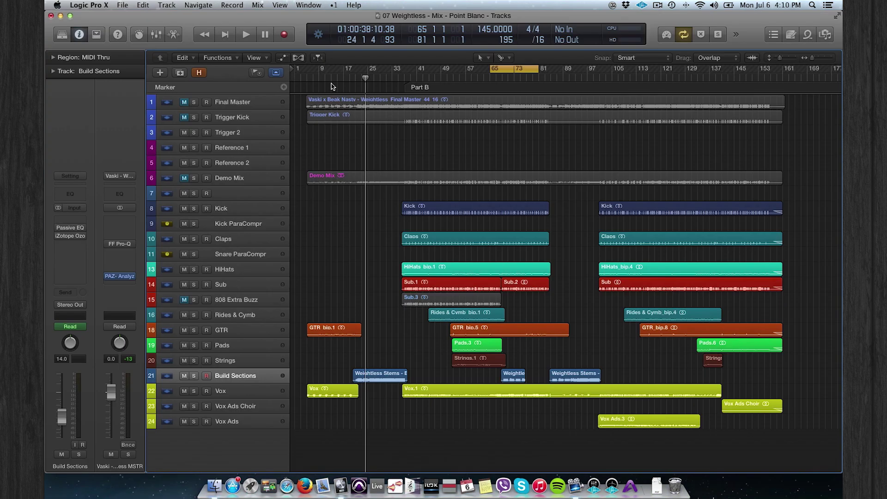
key(c)
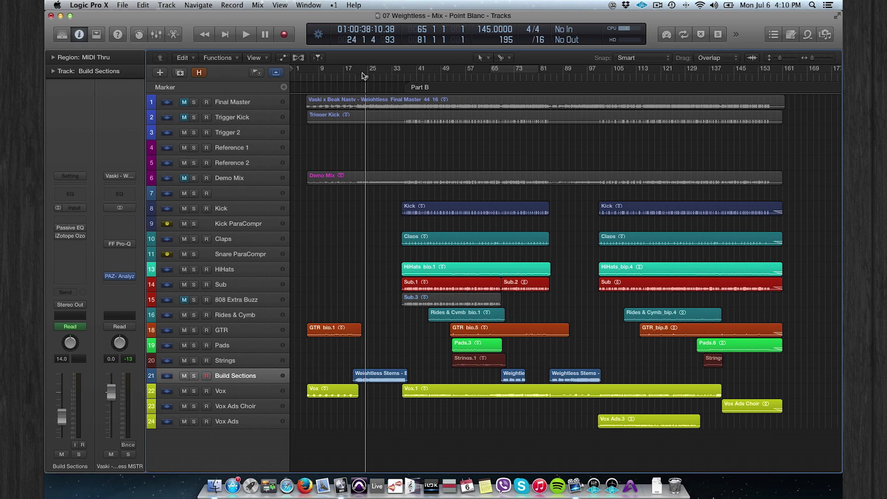
drag(356, 73, 404, 73)
key(space)
click(194, 102)
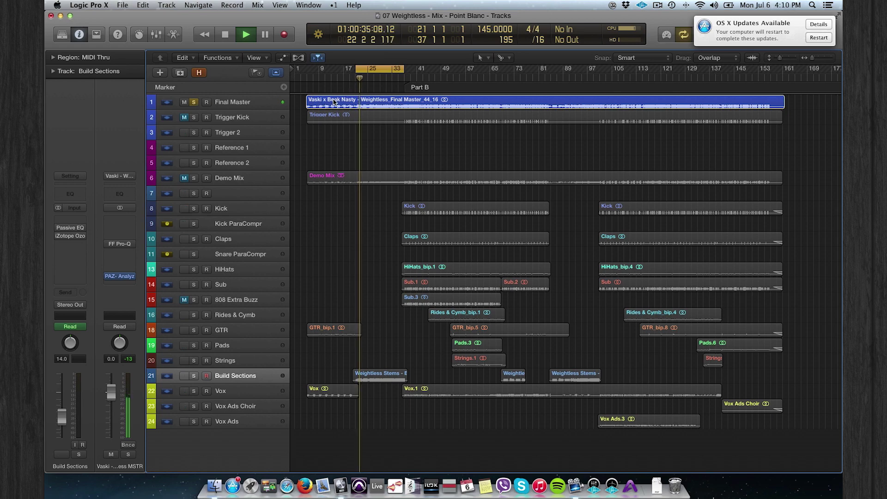
- Listen to the Final Master from bar 13 and set the cycle range to bars 13 to 21
ctrl+alt+drag(297, 98, 491, 196)
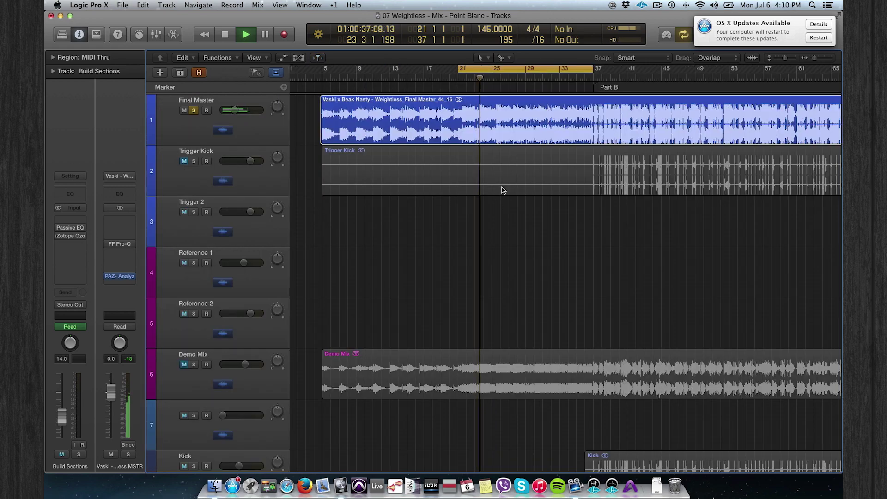
click(390, 79)
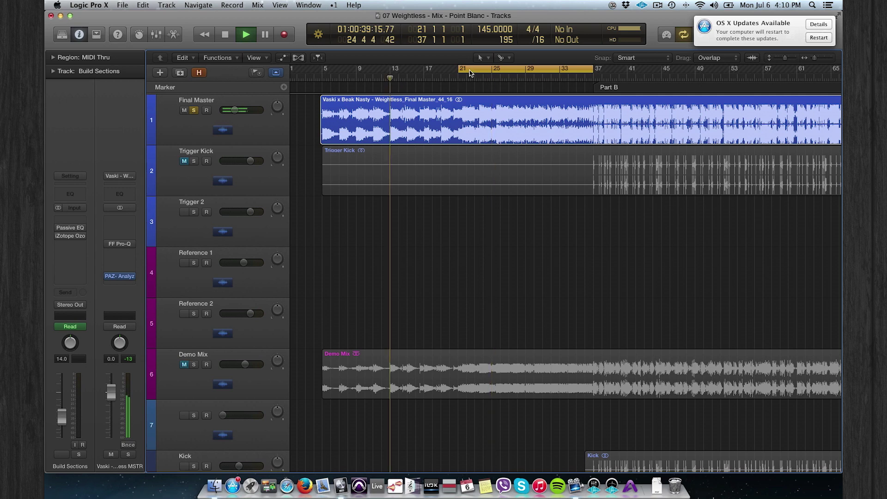
click(472, 71)
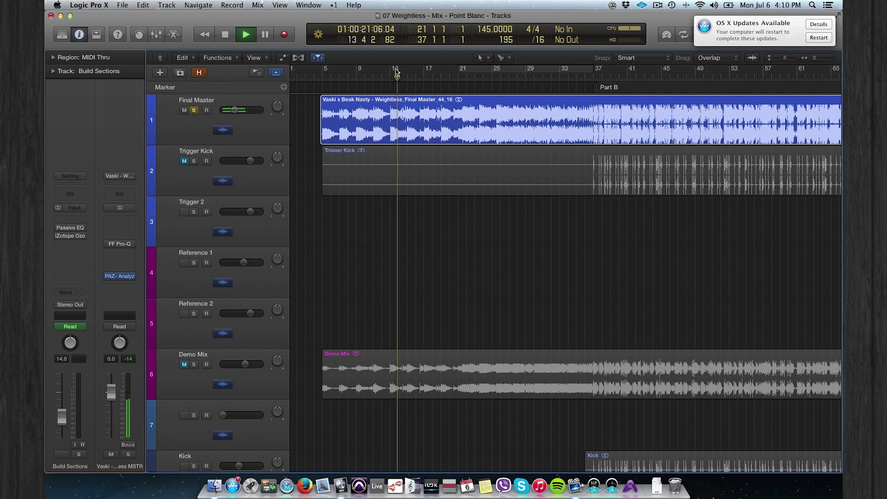
drag(390, 72, 458, 70)
key(z)
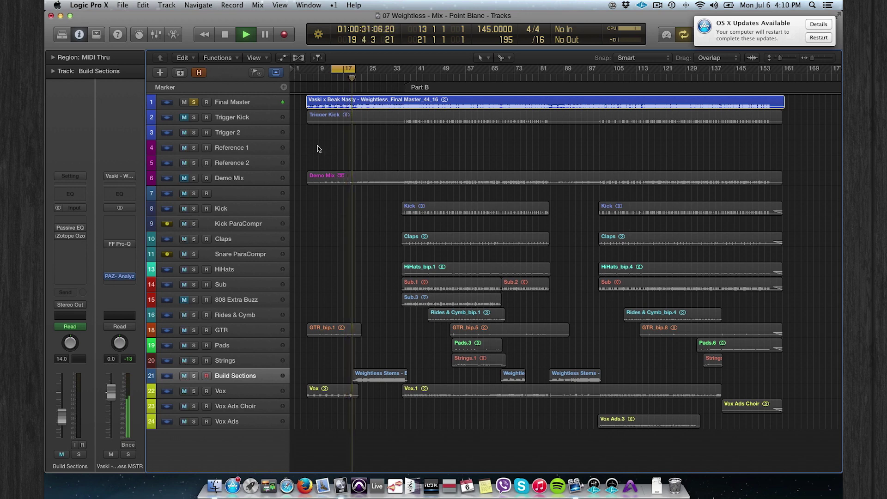
- Stop playback, then mute and unsolo the Final Master track
key(space)
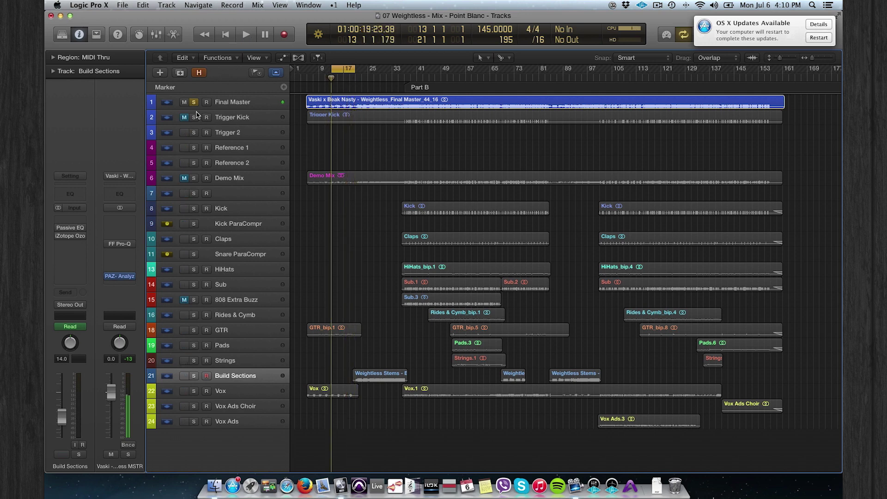
click(184, 102)
click(194, 102)
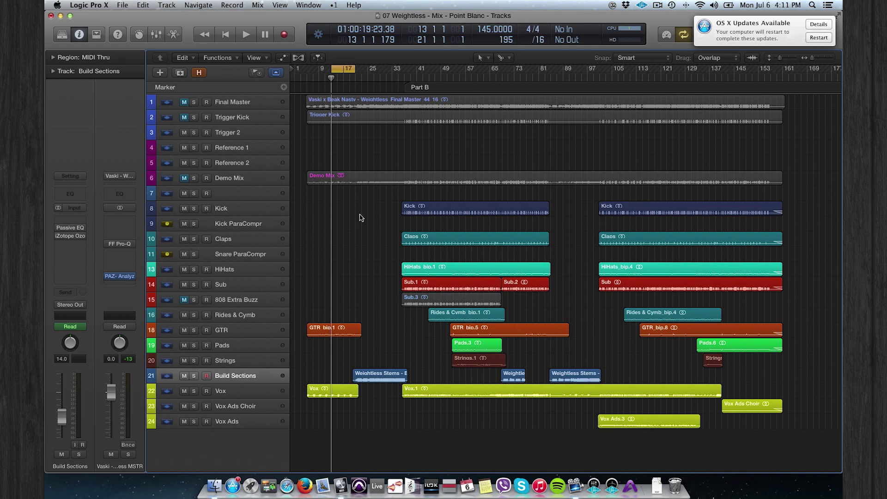
- Reveal the hidden tracks, select the GTR Original track and listen to it soloed with its plug-ins bypassed
click(248, 330)
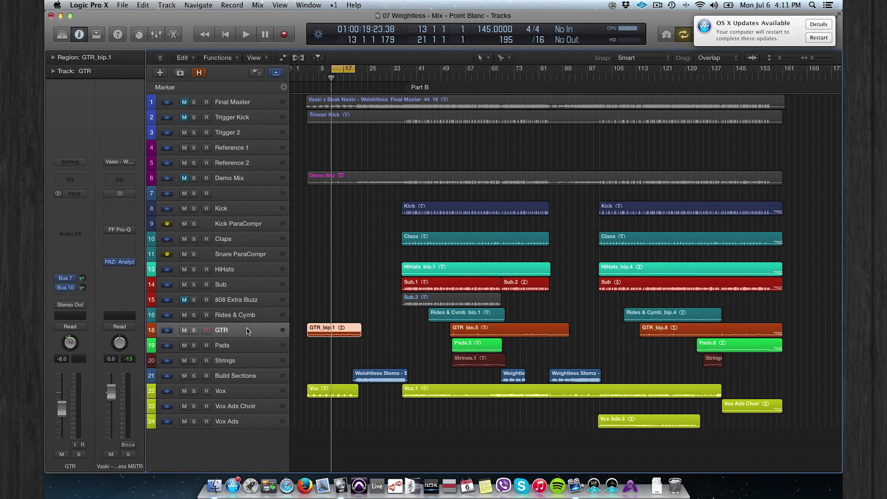
key(h)
click(245, 347)
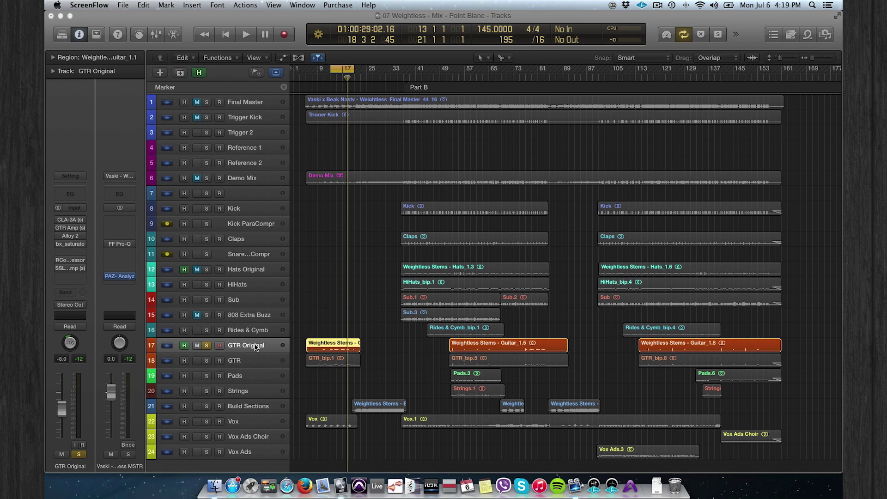
click(256, 347)
key(space)
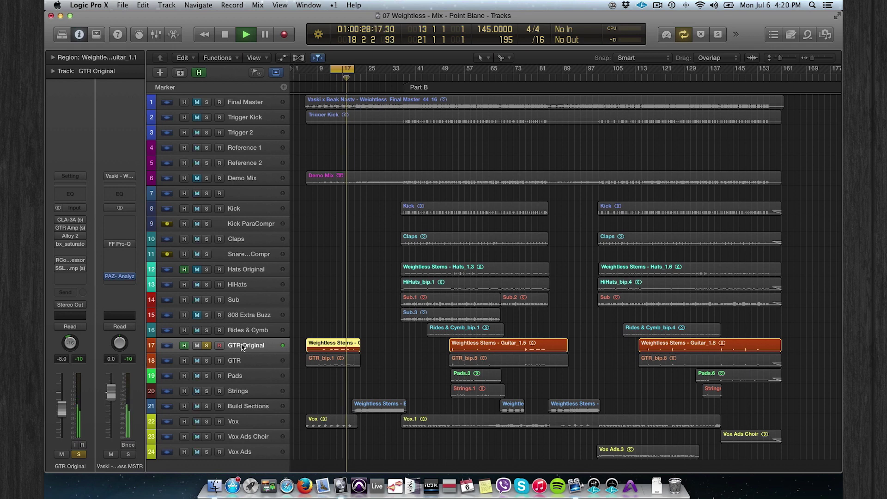
mouse_move(71, 222)
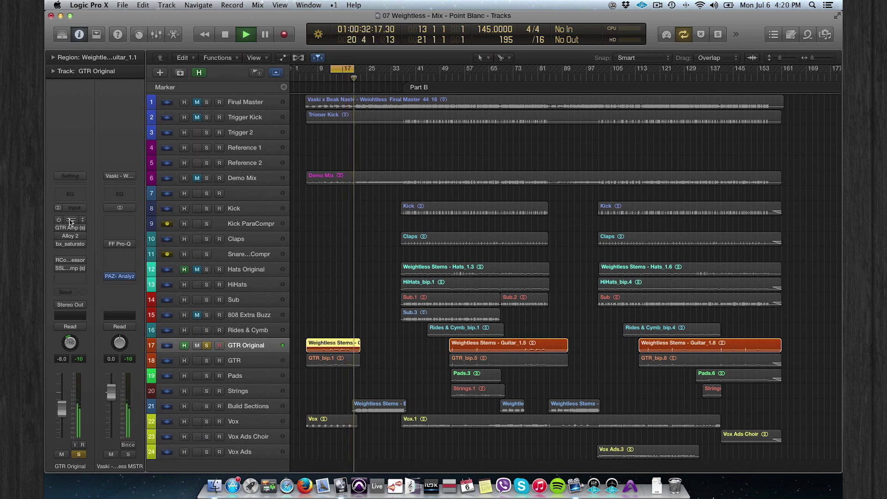
key(space)
- Enable the CLA-3A compressor on the GTR Original track and compare it bypassed and active during playback
click(71, 220)
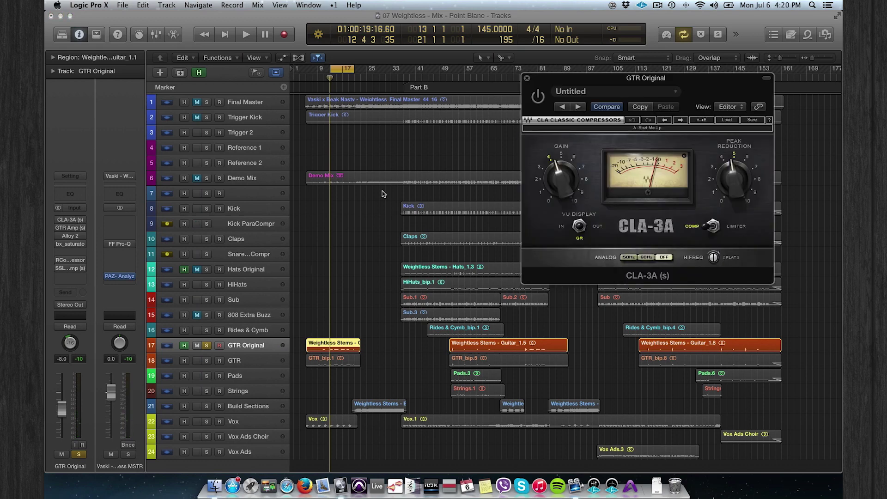
drag(603, 82, 637, 79)
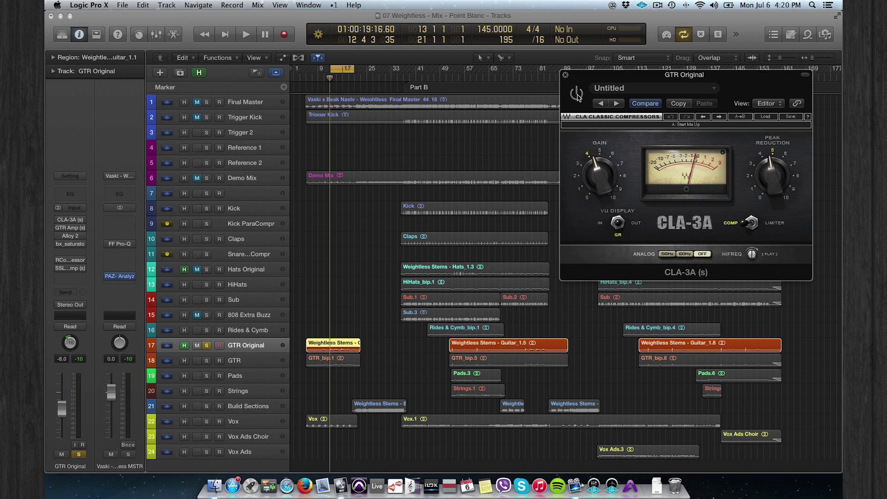
click(576, 94)
key(space)
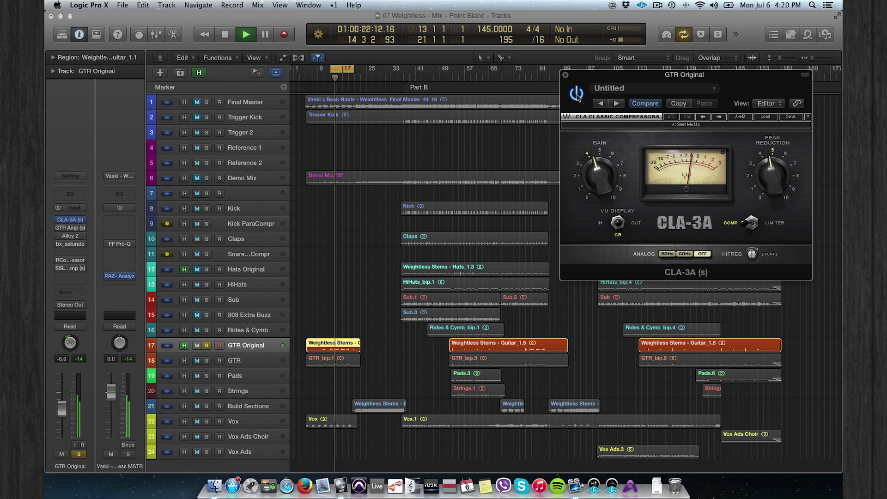
click(576, 94)
click(576, 93)
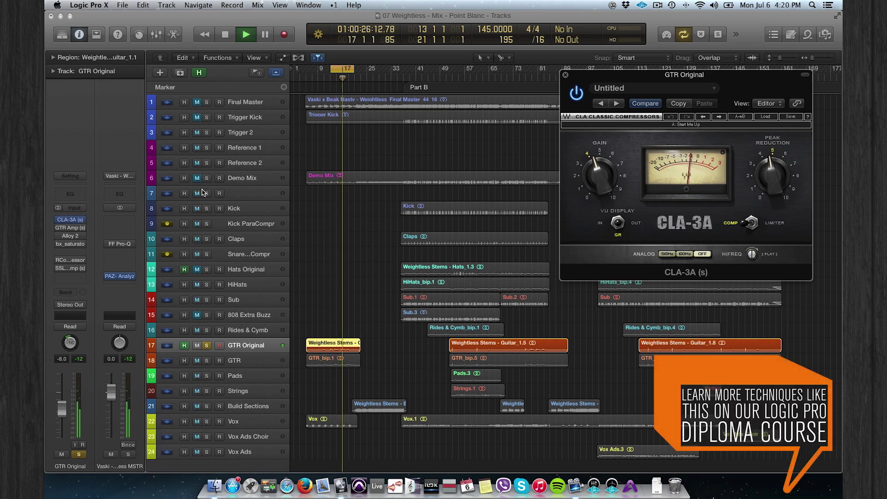
- Enable the GTR Amp plug-in on the GTR Original track and examine its Warm amplifier settings
mouse_move(73, 230)
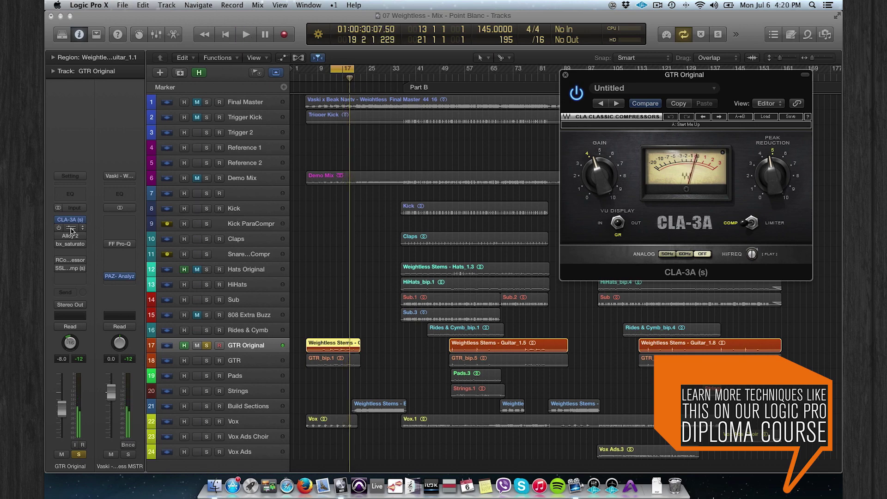
click(72, 228)
click(387, 152)
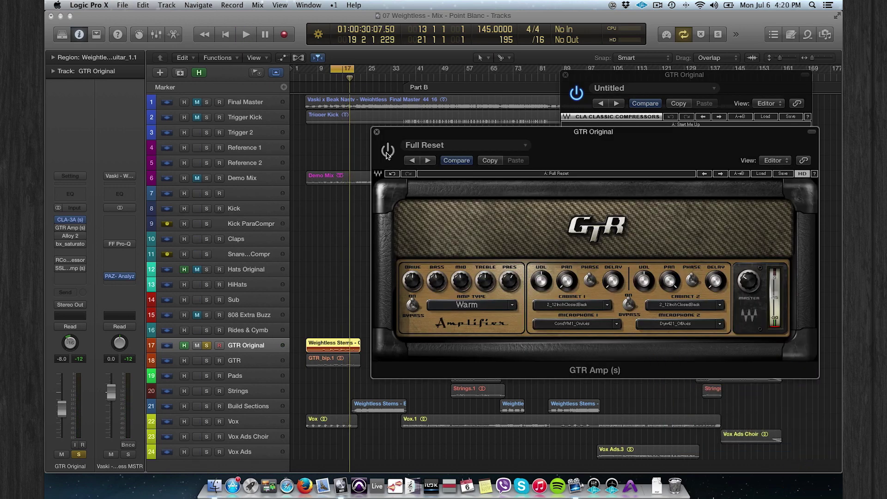
click(388, 152)
drag(420, 133, 434, 84)
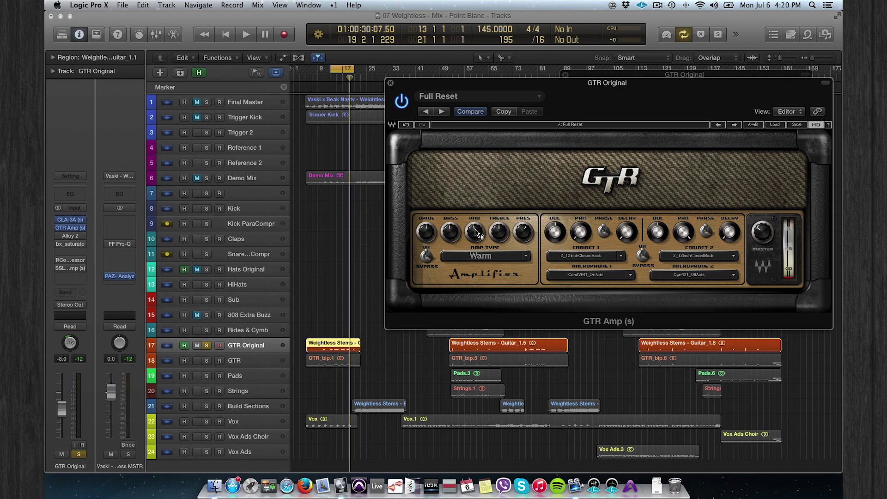
mouse_move(476, 233)
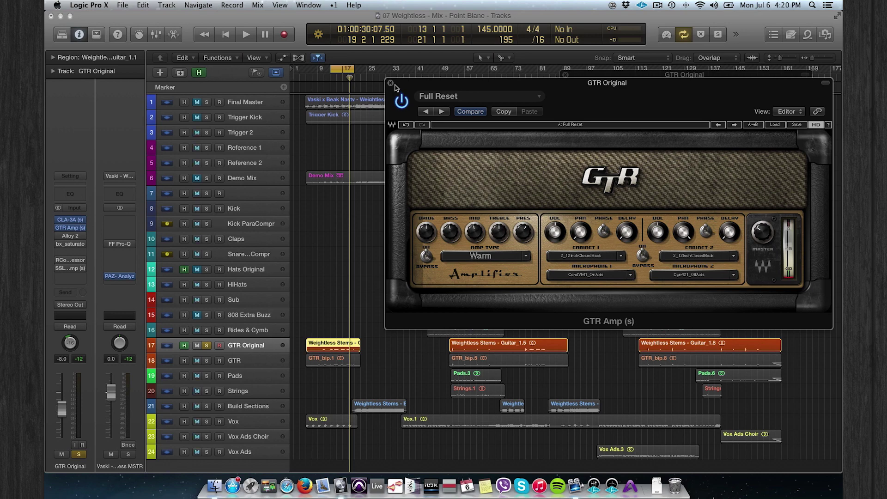
- Compare the guitar with GTR Amp active and bypassed during playback, leave it active and close its window
key(space)
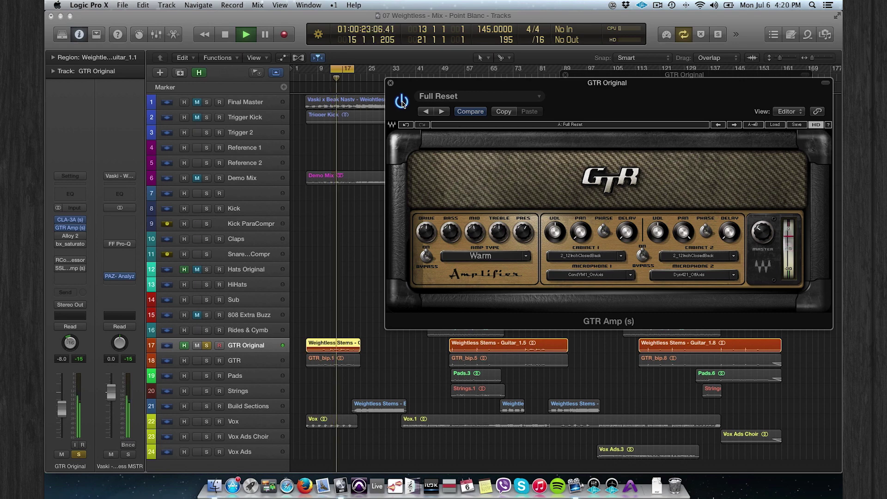
click(401, 102)
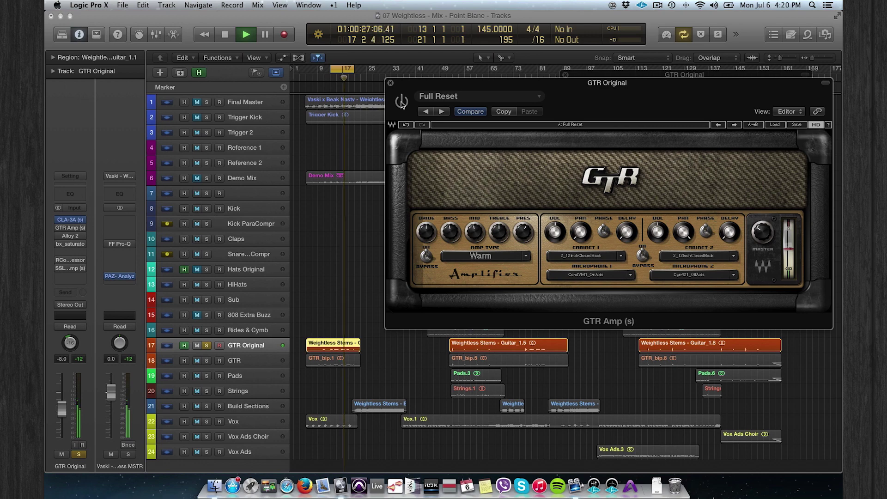
click(401, 101)
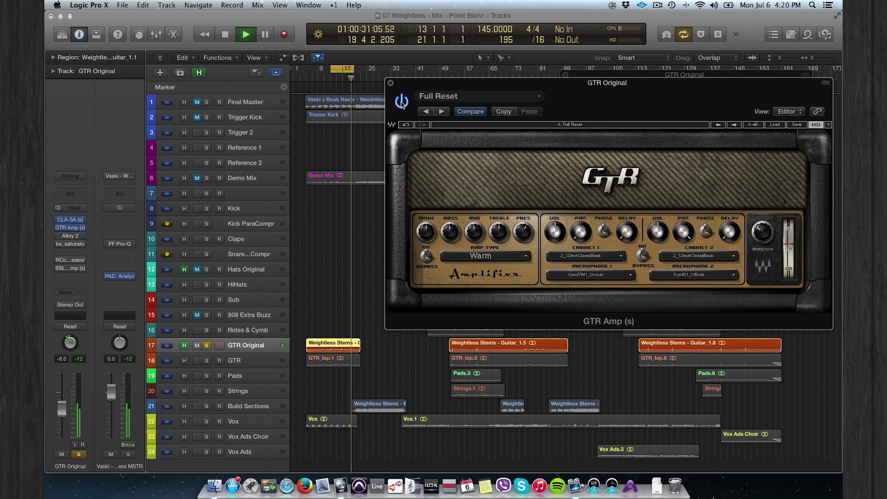
key(space)
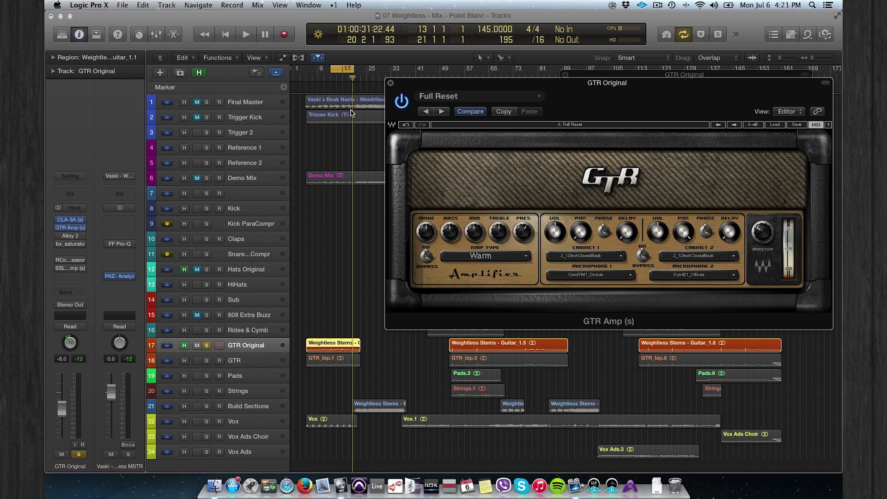
click(391, 83)
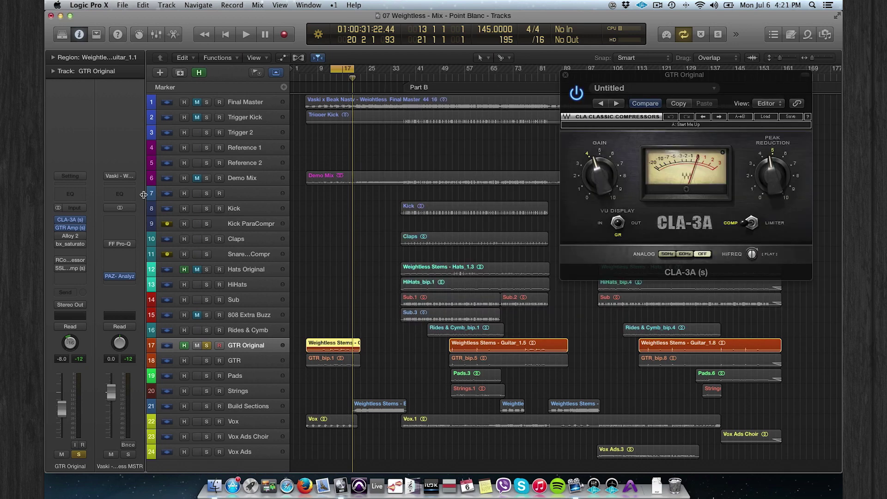
- Open the Alloy 2 plug-in on the GTR Original track, close the CLA-3A window and examine Alloy 2's equalizer curve
click(69, 235)
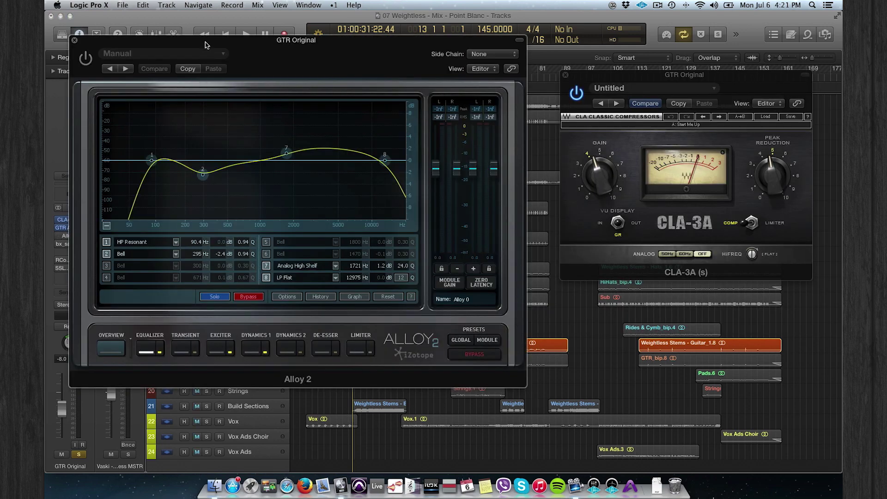
drag(206, 44, 354, 43)
click(563, 84)
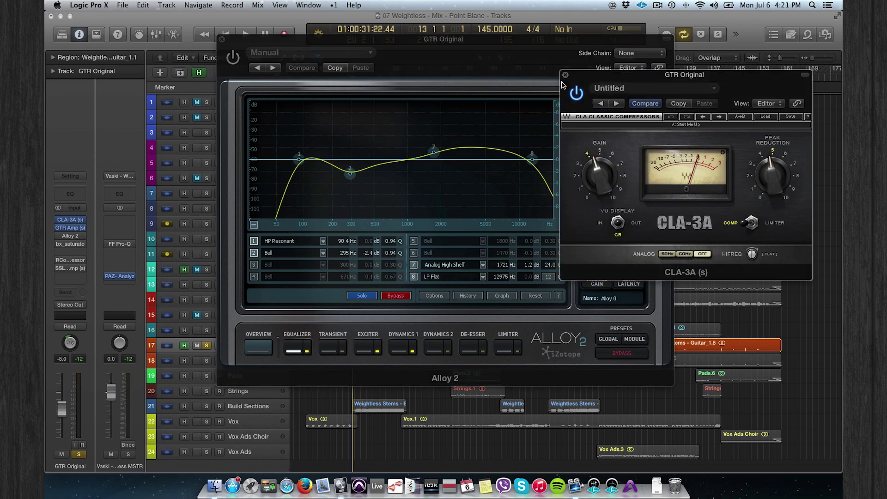
click(566, 78)
drag(565, 40, 745, 40)
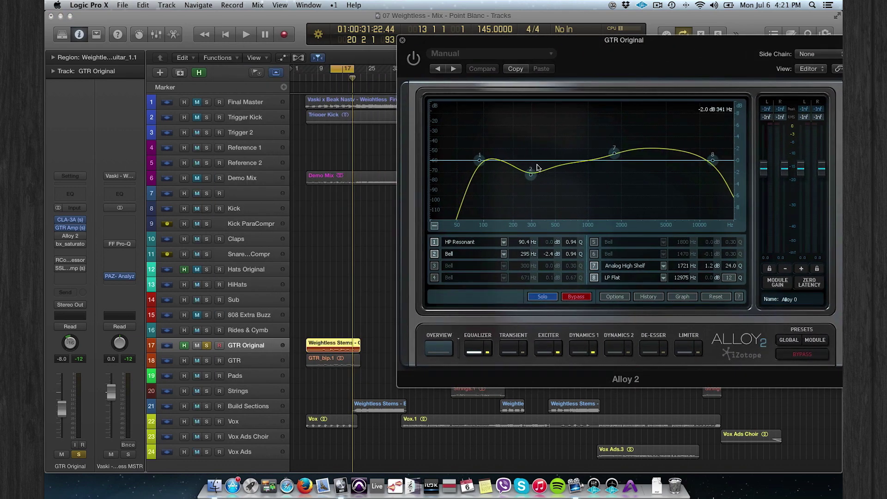
- Play the soloed guitar, switch Alloy 2's Equalizer module off and on again, and examine the multiband Exciter settings
key(space)
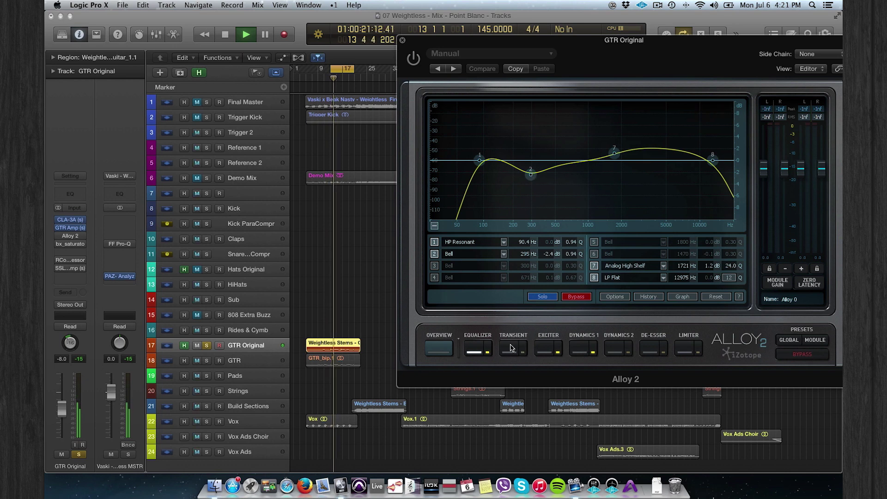
click(488, 352)
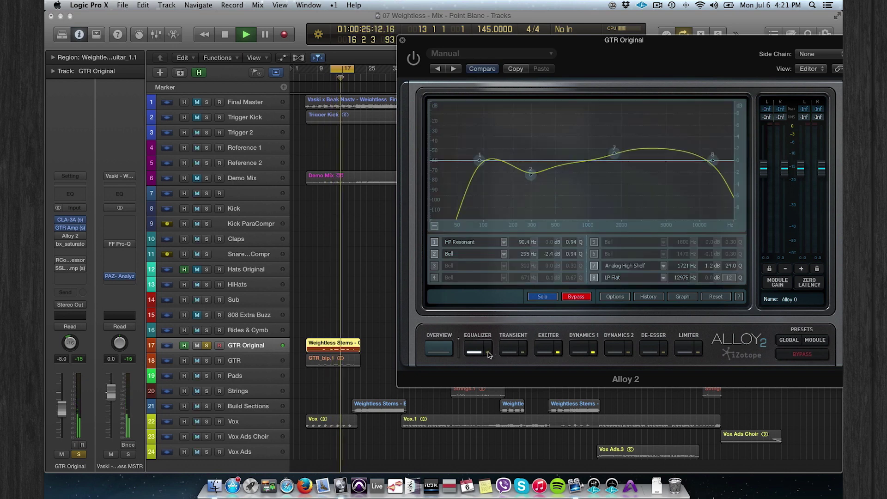
click(488, 352)
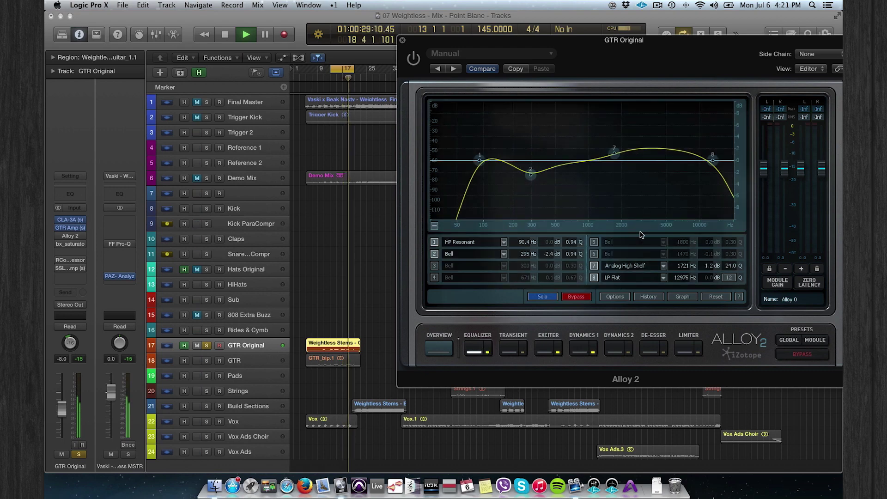
click(550, 350)
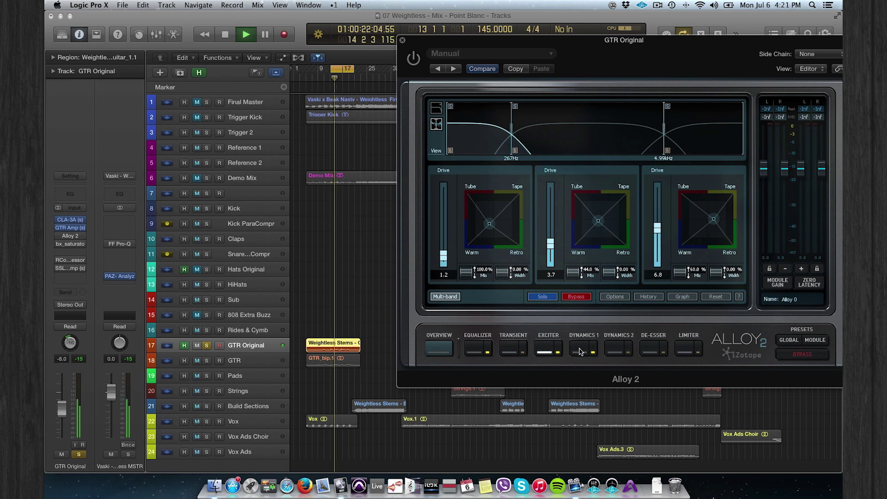
- Enable Alloy 2 during playback, examine its Exciter and Dynamics 1 modules, leave the plug-in active and close its window
click(414, 58)
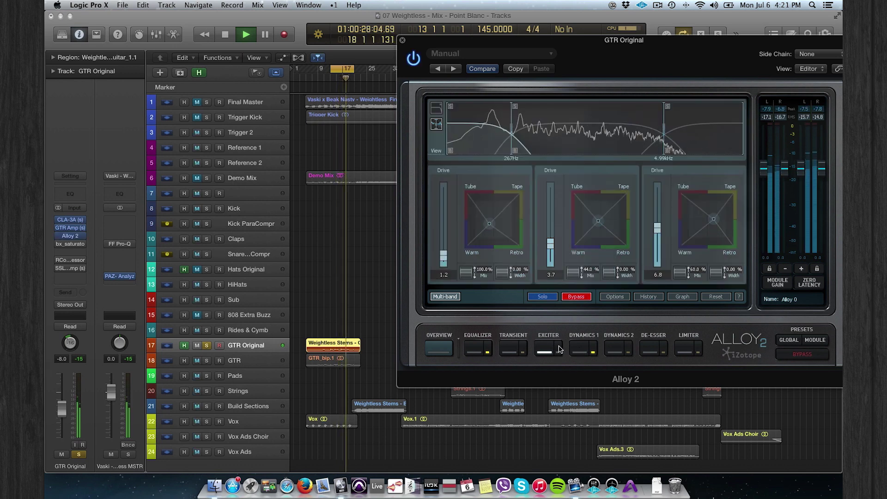
click(581, 349)
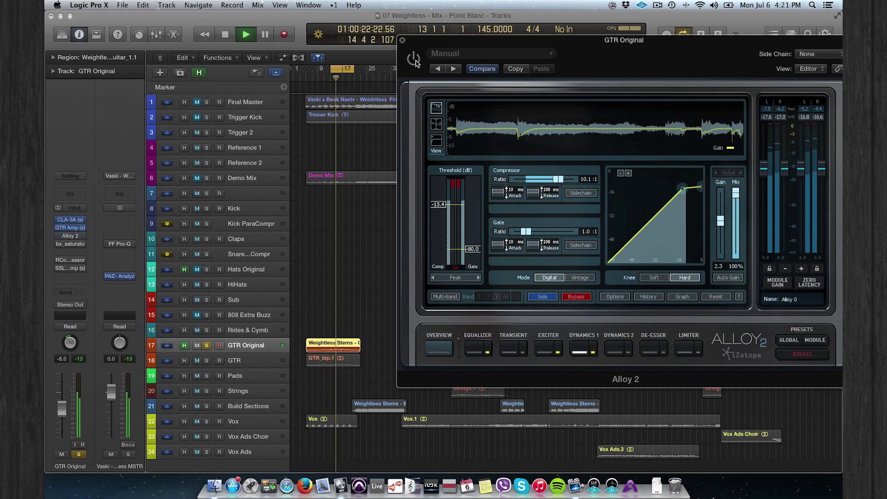
click(401, 40)
- Enable bx_saturator V2 on the GTR Original track, compare it active and bypassed during playback, leave it active and close its window
mouse_move(72, 248)
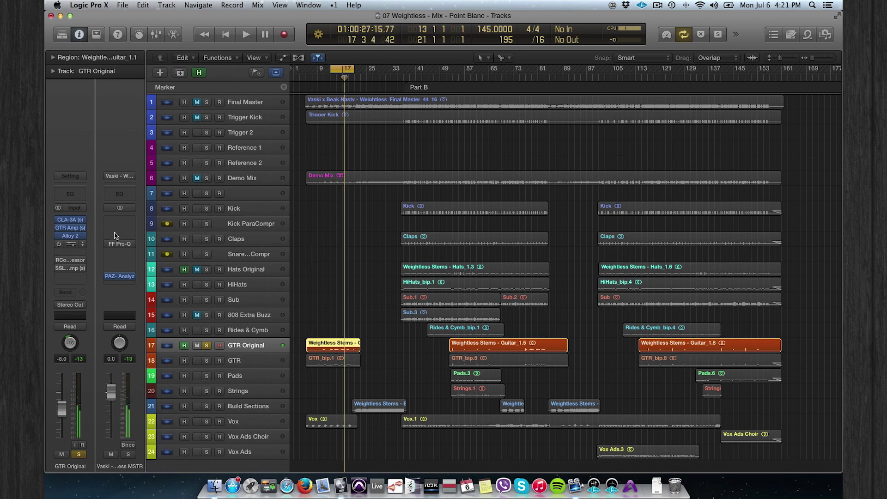
drag(207, 44, 609, 37)
key(space)
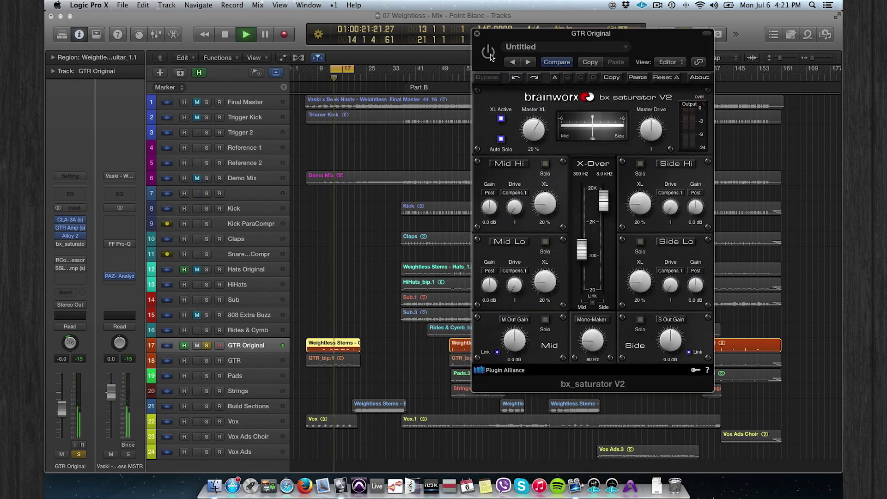
click(488, 53)
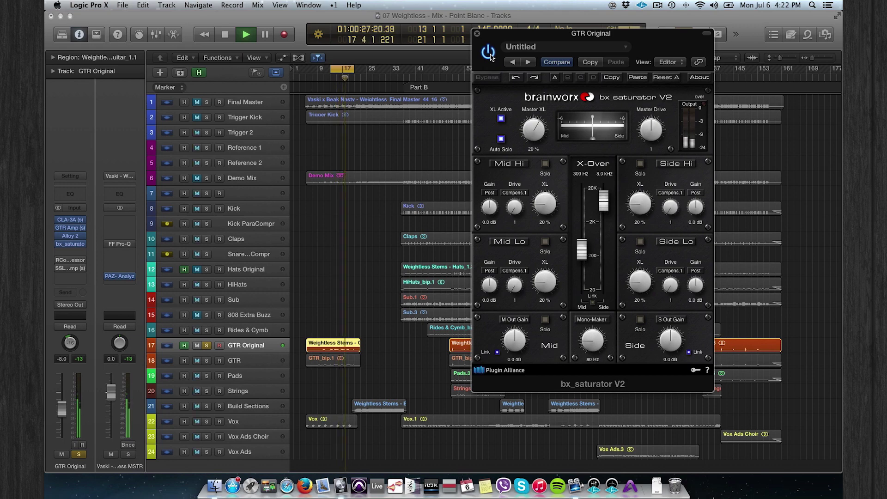
click(489, 52)
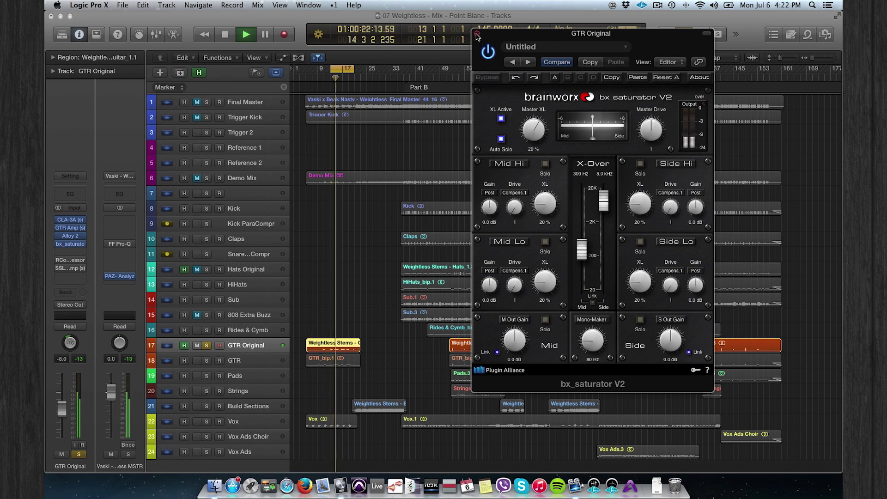
click(477, 35)
- Enable the RCompressor with its Elec Guitar setting on the GTR Original track, listen to it and close its window
mouse_move(82, 242)
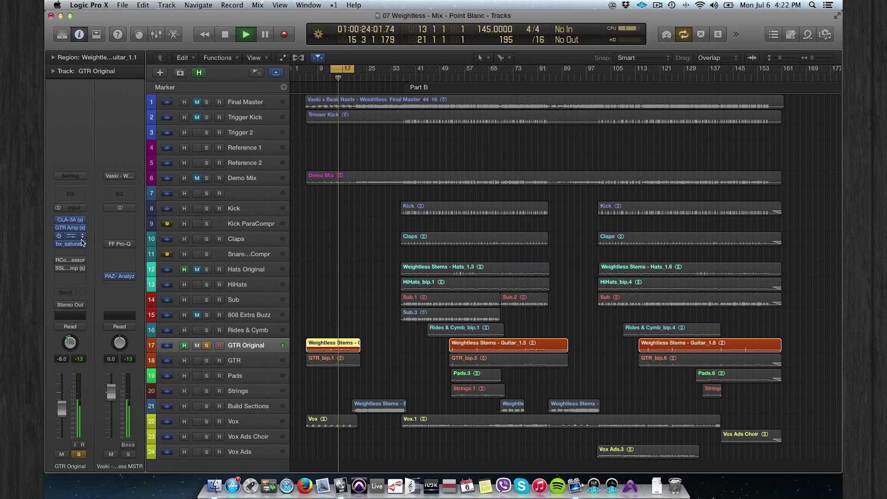
click(71, 262)
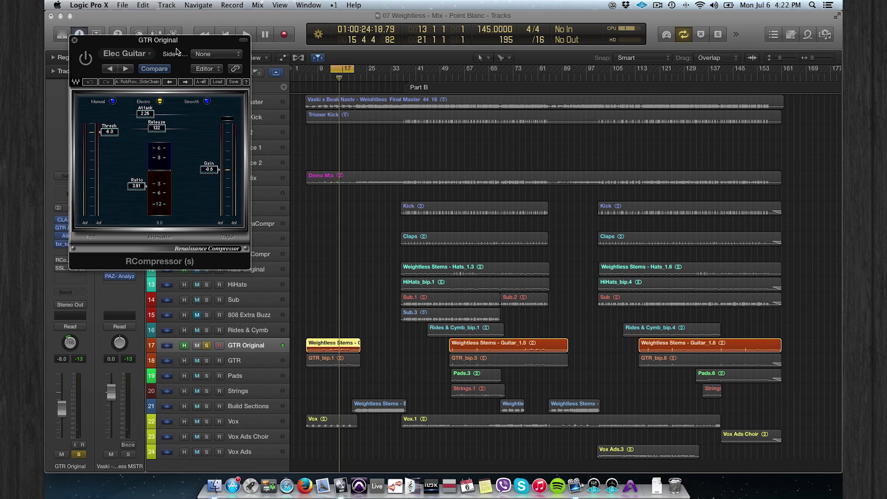
drag(177, 40, 601, 124)
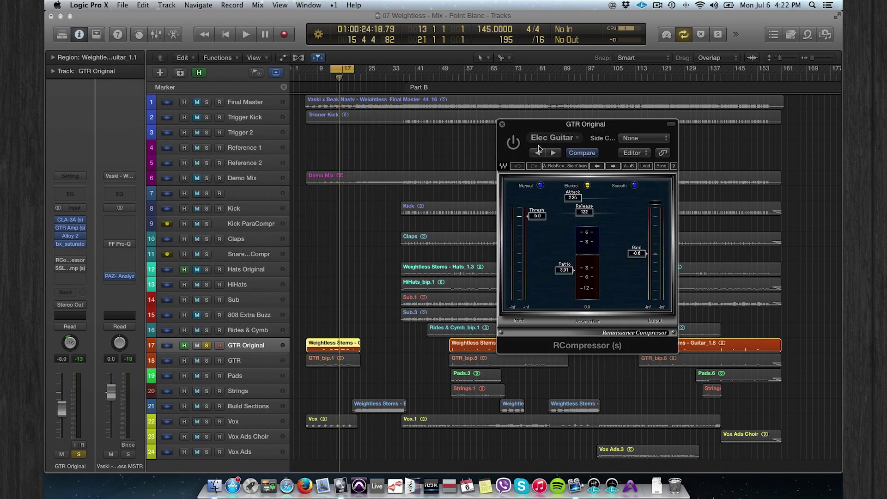
click(513, 144)
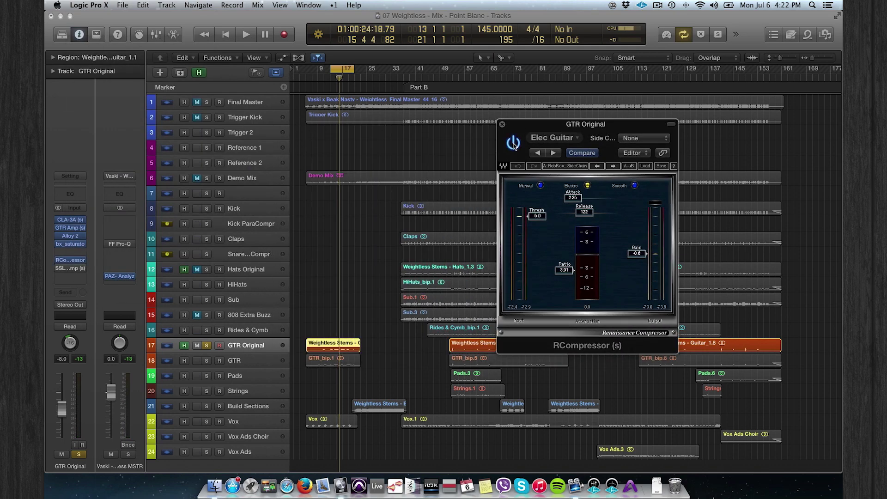
key(space)
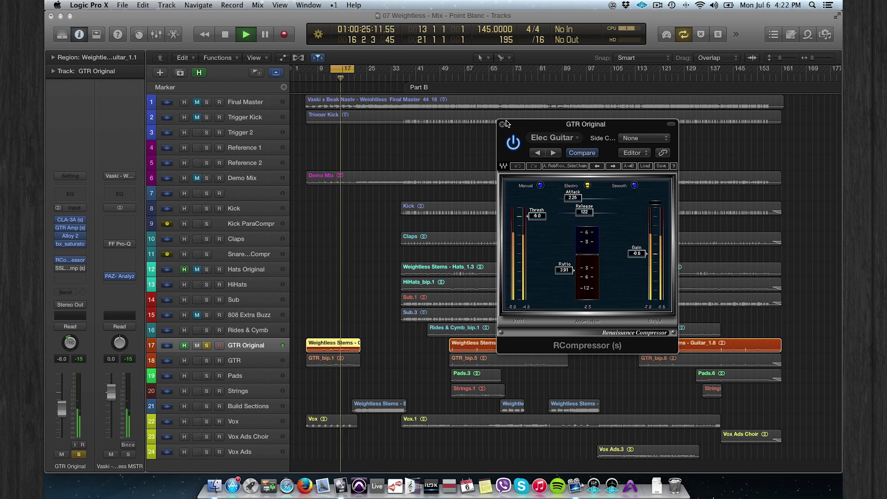
click(502, 125)
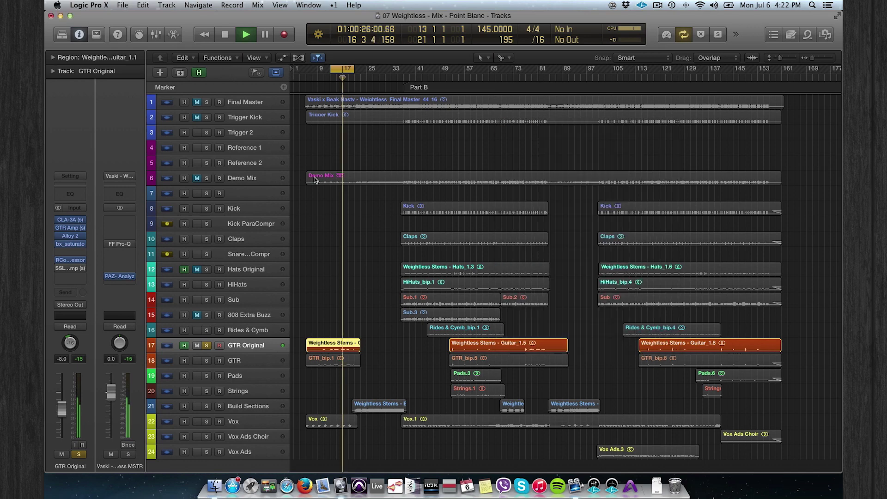
- Open the SSLComp plug-in on the GTR Original track and examine its compressor settings with playback stopped
click(70, 269)
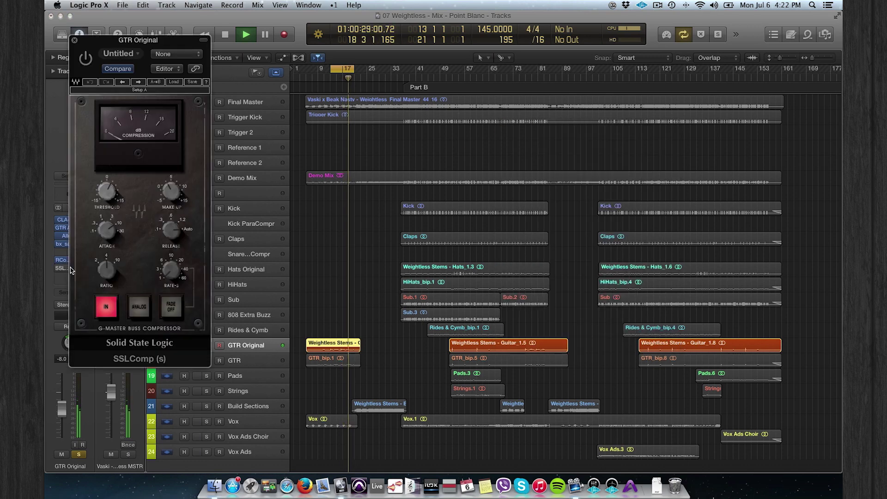
drag(153, 41, 646, 75)
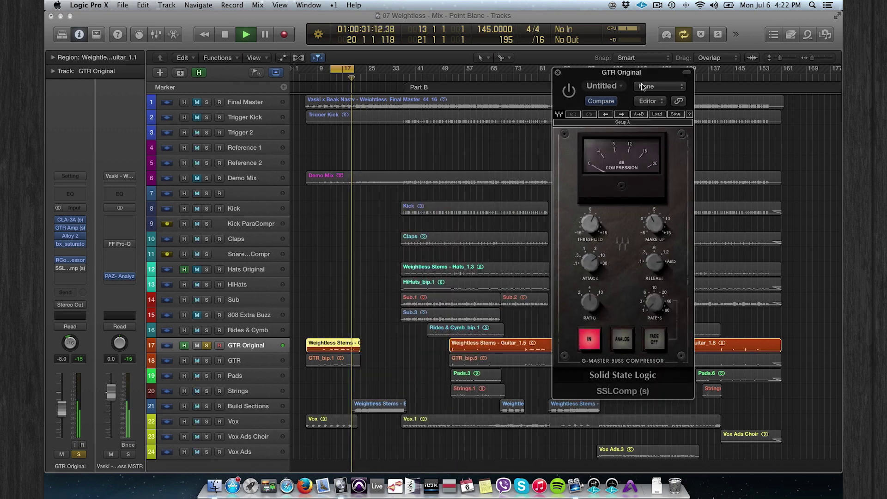
key(space)
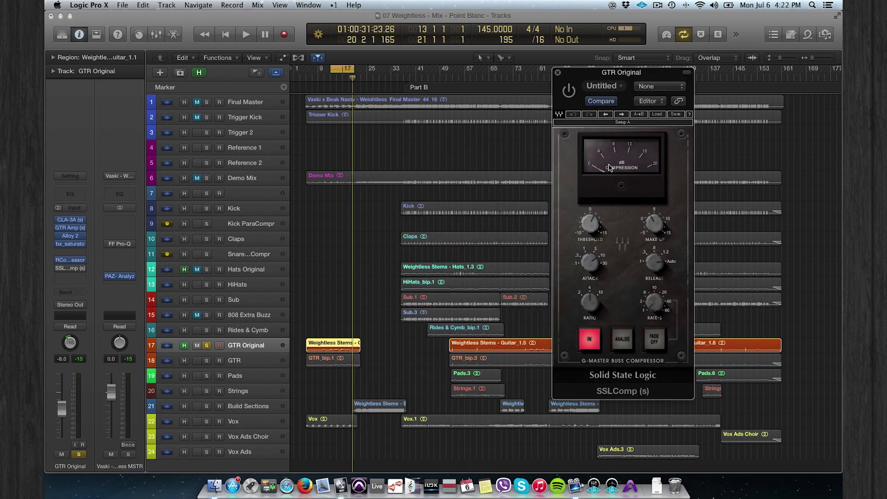
drag(591, 76, 580, 58)
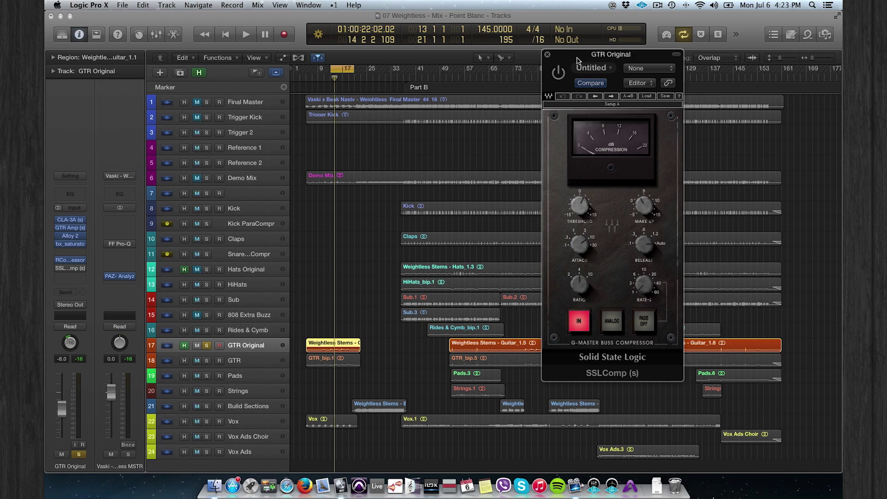
drag(577, 60, 536, 43)
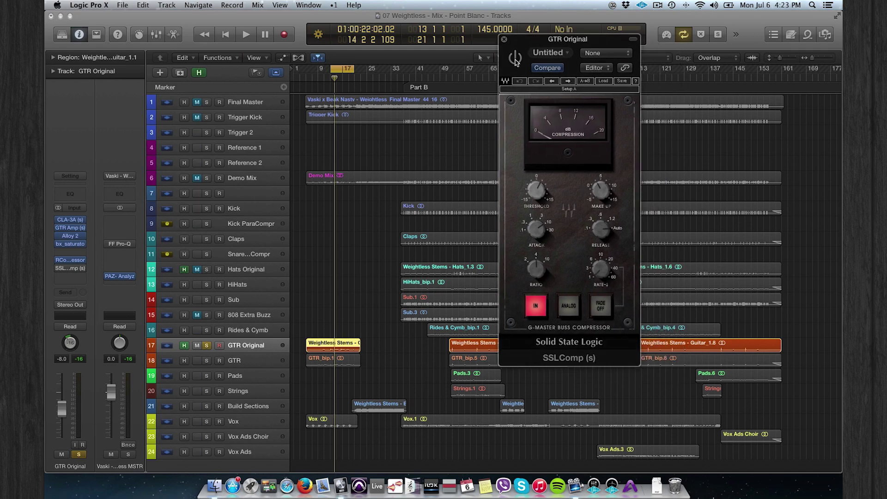
- Compare the guitar with SSLComp active and bypassed during playback, and stop with it bypassed
key(space)
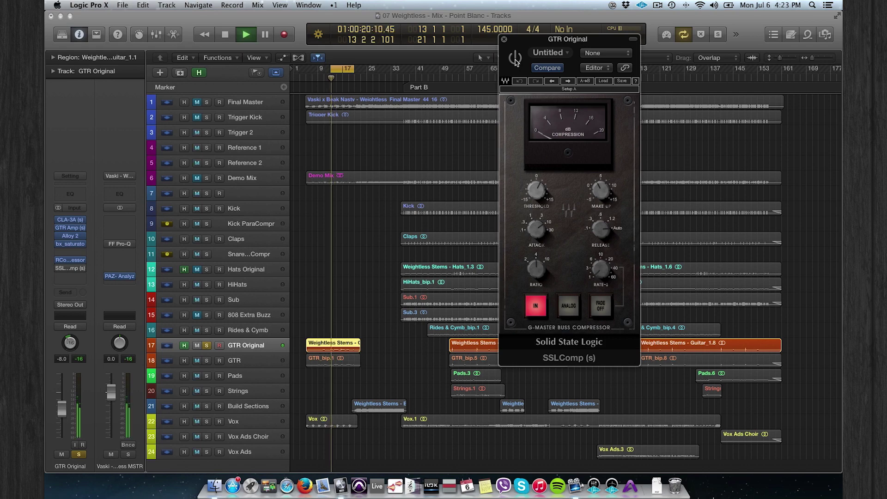
click(515, 58)
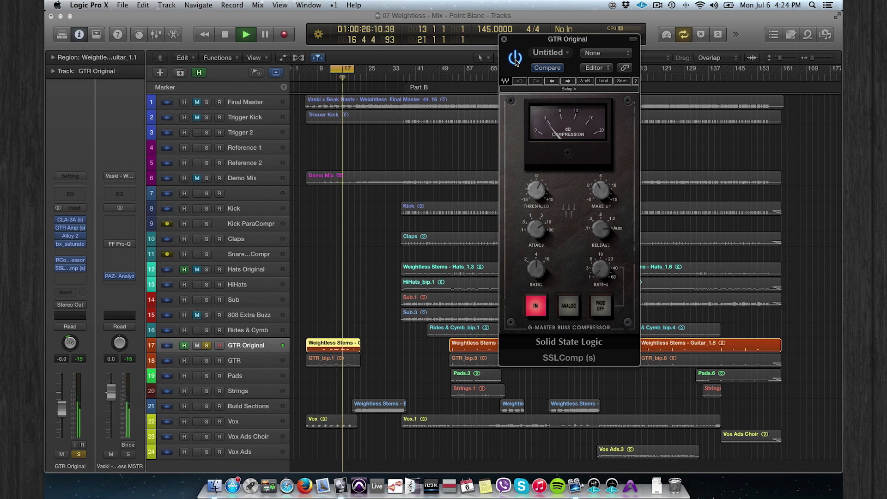
click(515, 59)
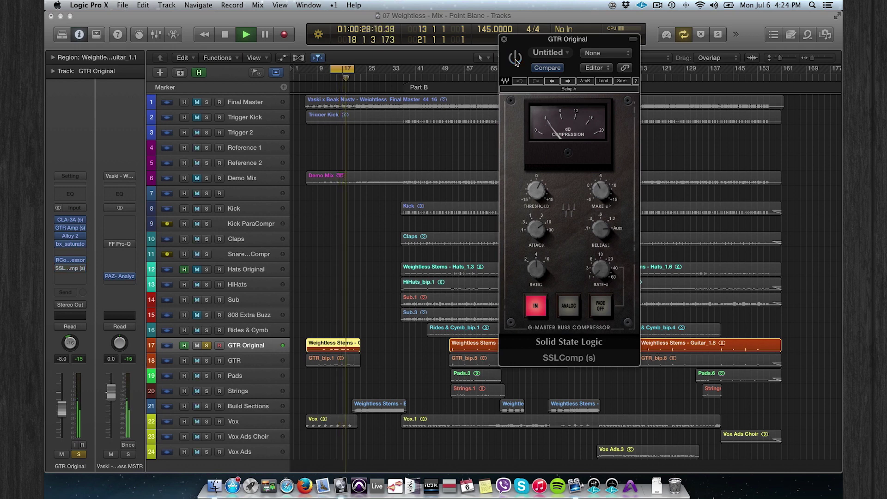
click(515, 59)
key(space)
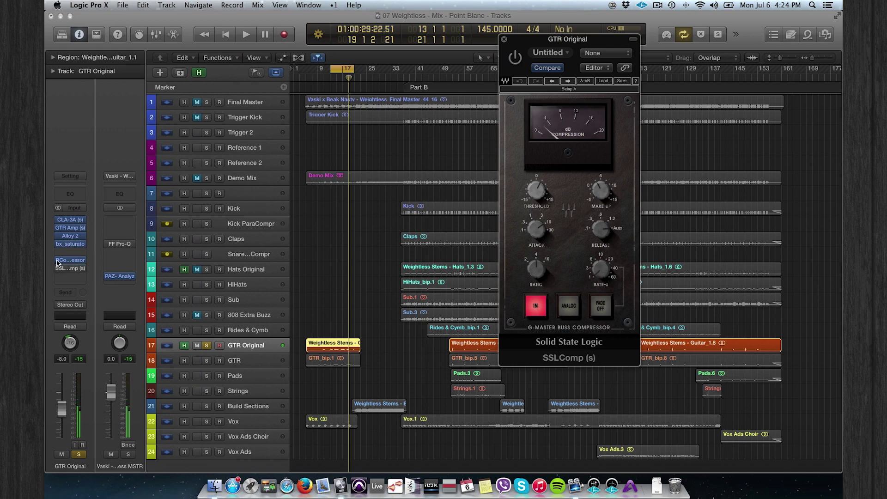
- Listen to the soloed guitar with all its plug-ins bypassed and again with the whole chain active, including SSLComp
click(57, 220)
key(space)
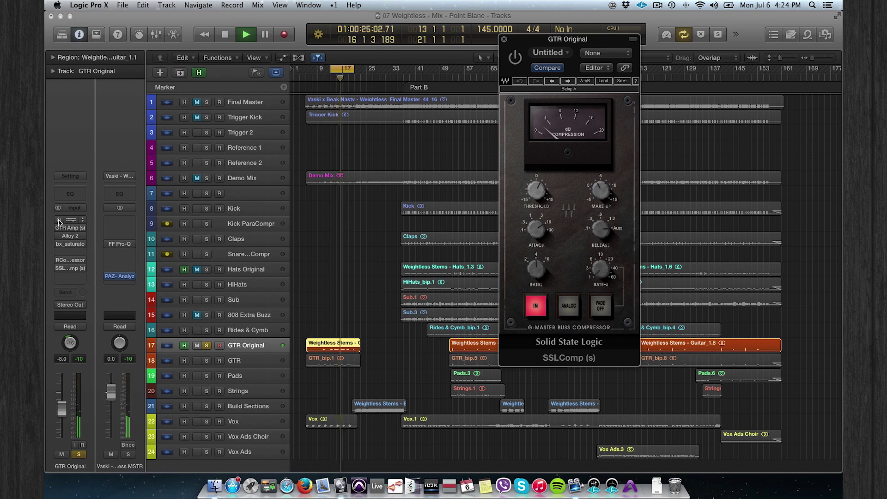
key(space)
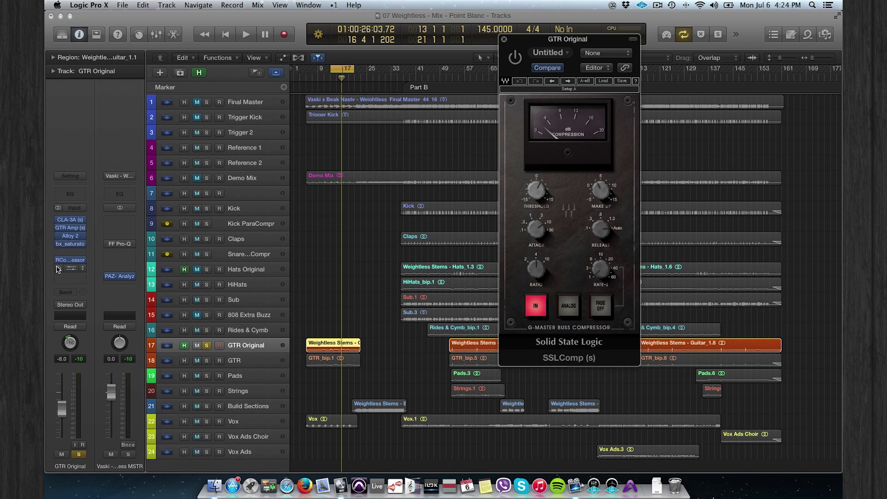
key(space)
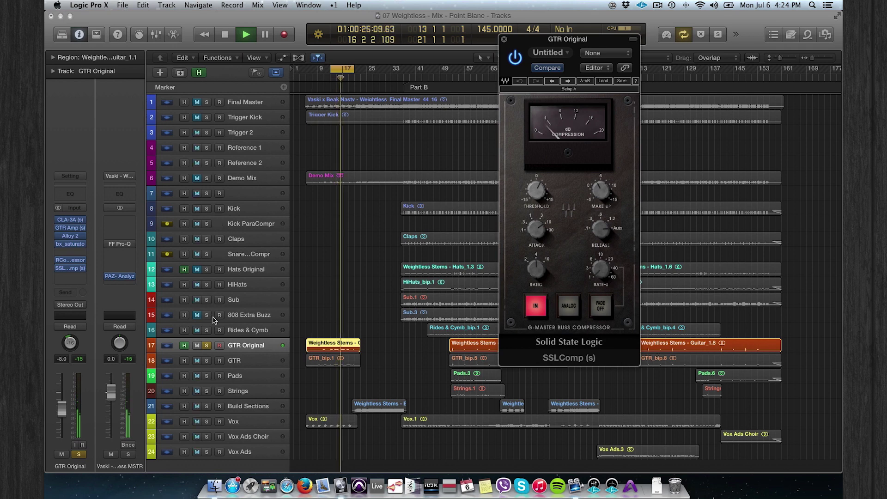
key(space)
- Unsolo the GTR Original track, solo the Final Master track and listen to it
click(207, 346)
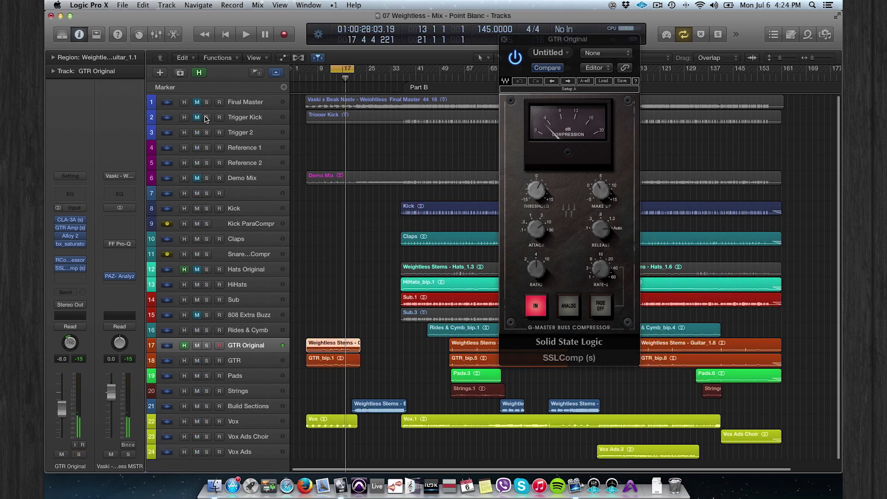
click(206, 103)
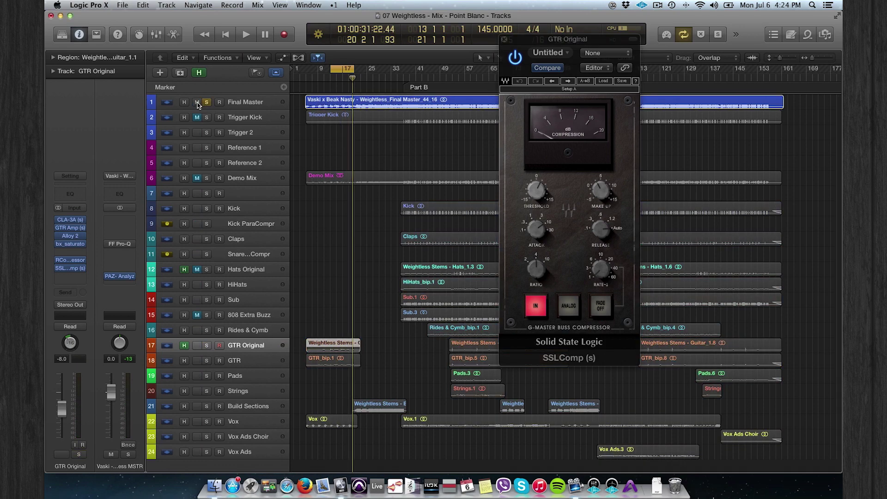
key(space)
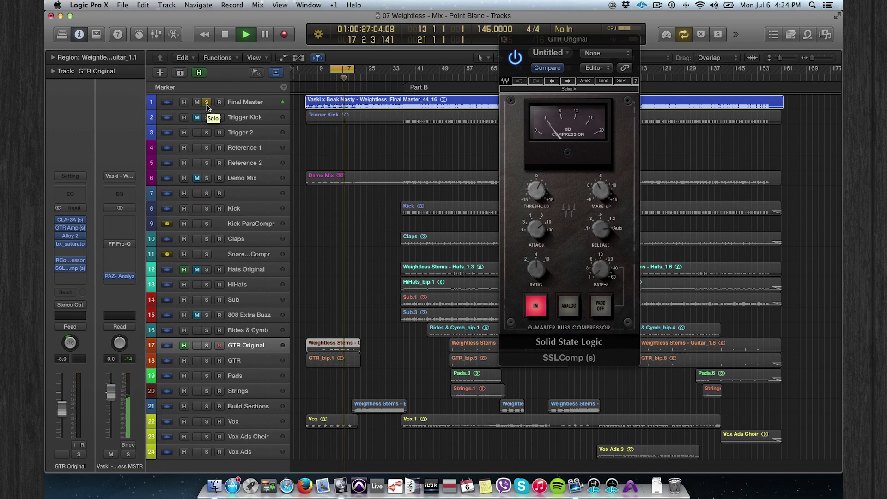
key(space)
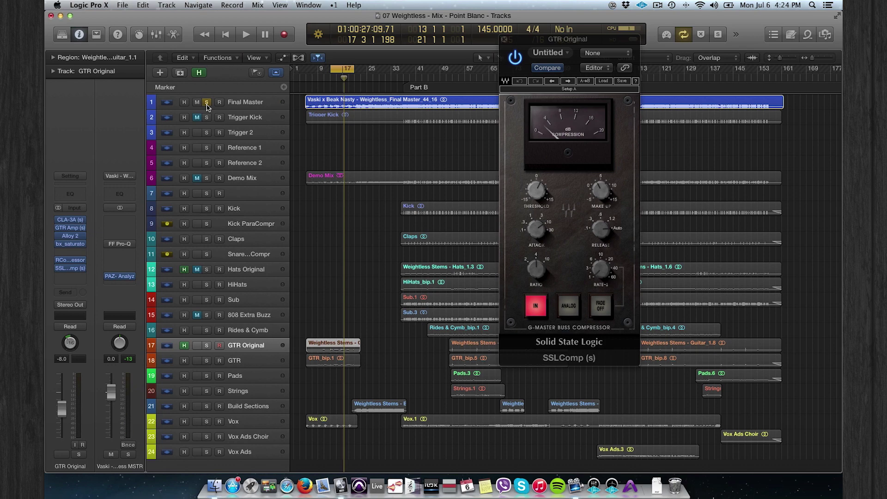